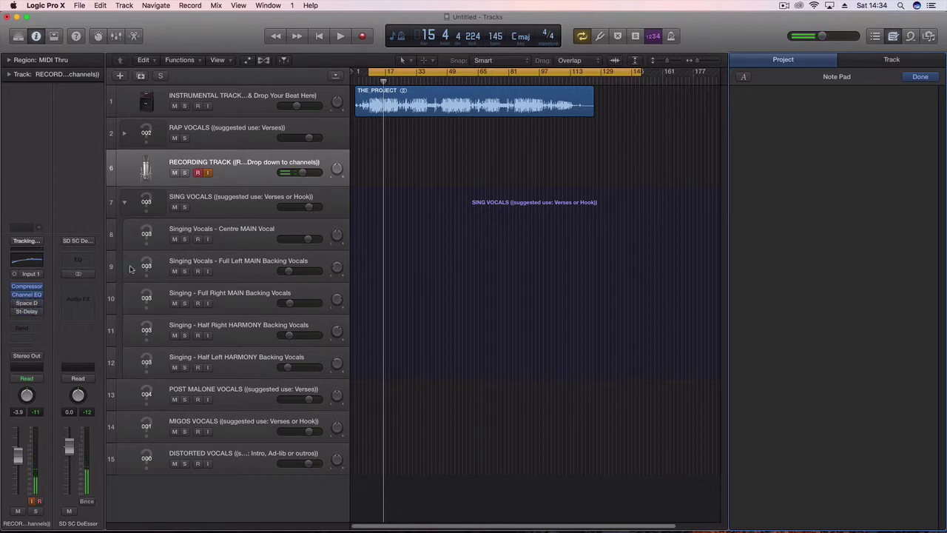
Step: Switch to Safari to read the client's Fiverr order conversation and requirements, and return to the Logic Pro project
{"action": "mouse_move", "coordinate": [255, 531]}
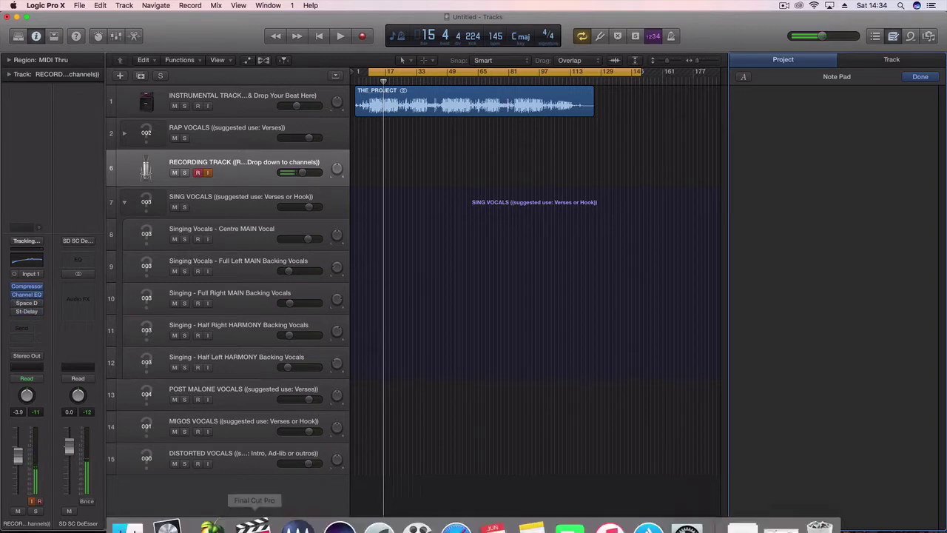
{"action": "left_click", "coordinate": [431, 502]}
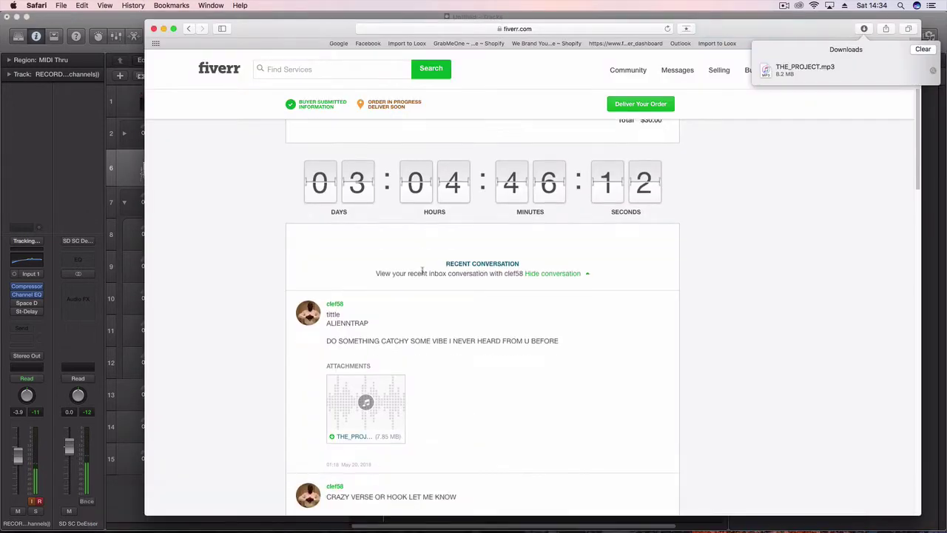
{"action": "scroll", "coordinate": [437, 289], "scroll_direction": "down", "scroll_amount": 5}
{"action": "scroll", "coordinate": [438, 289], "scroll_direction": "up", "scroll_amount": 1}
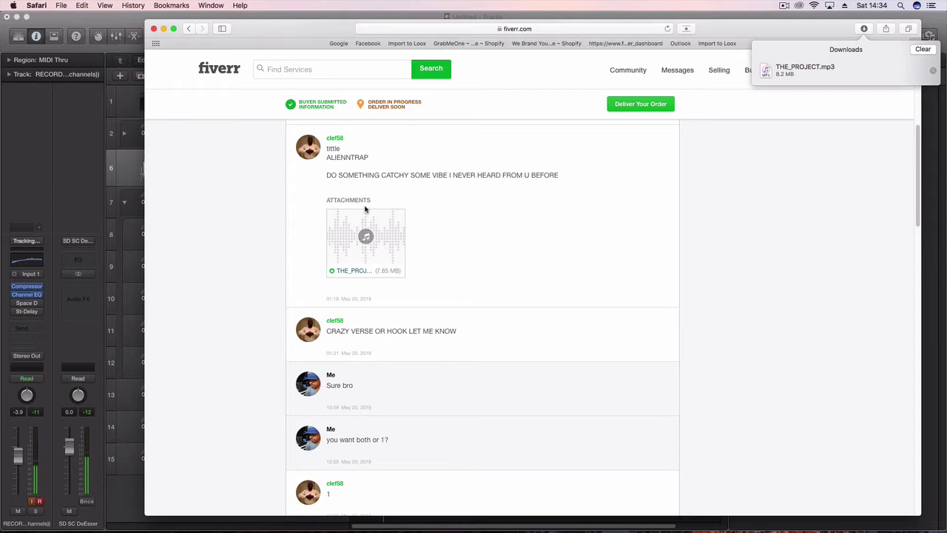
{"action": "scroll", "coordinate": [354, 238], "scroll_direction": "down", "scroll_amount": 15}
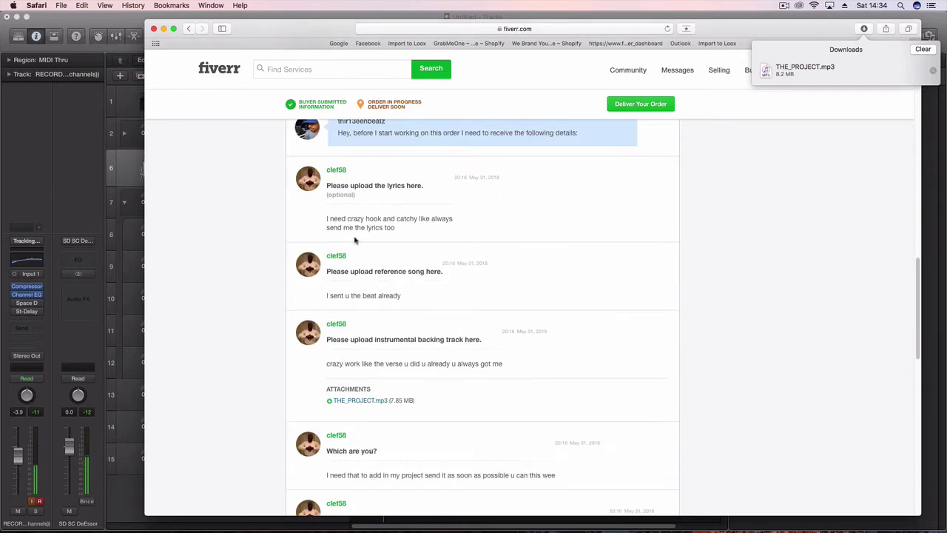
{"action": "scroll", "coordinate": [353, 239], "scroll_direction": "up", "scroll_amount": 3}
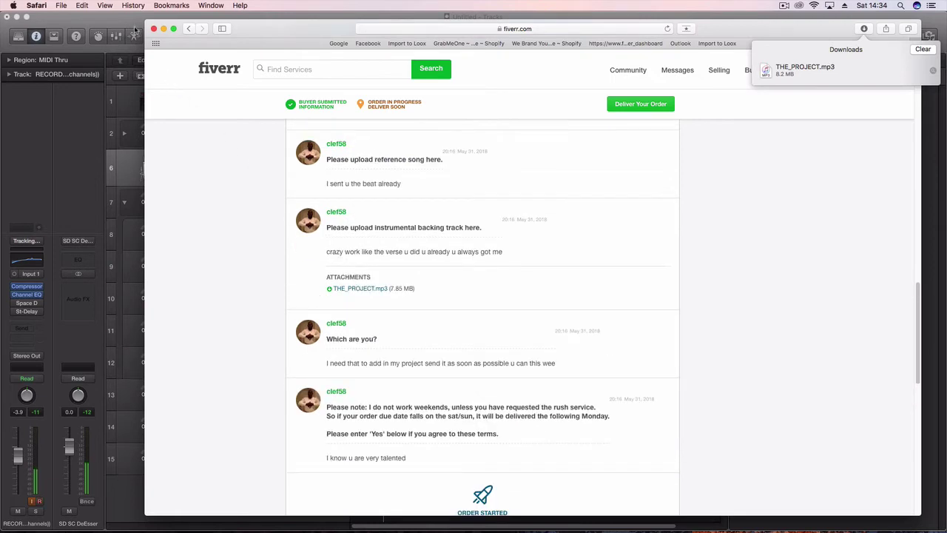
{"action": "left_click", "coordinate": [135, 30]}
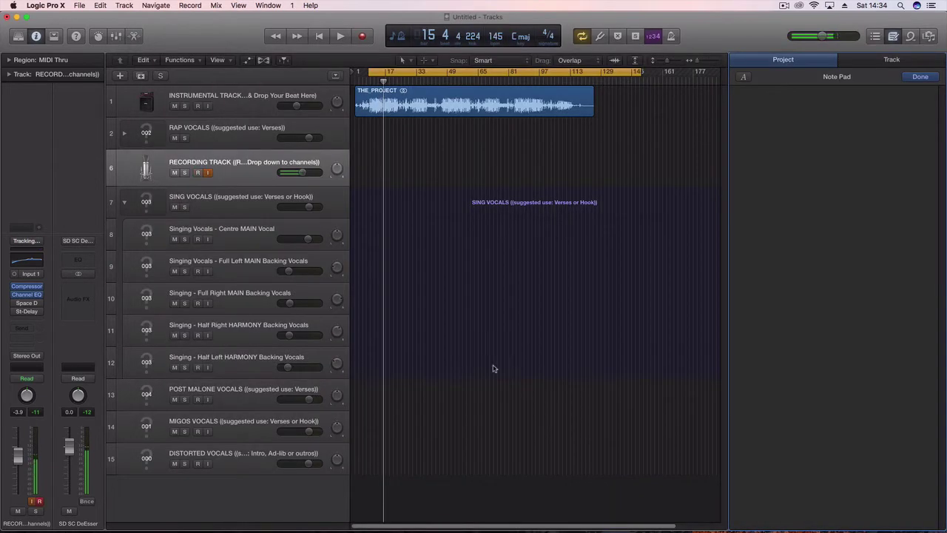
Step: Listen to the beat, record a vocal take on the RECORDING TRACK, and move it to the Singing Vocals - Centre MAIN Vocal track
{"action": "key", "text": "space"}
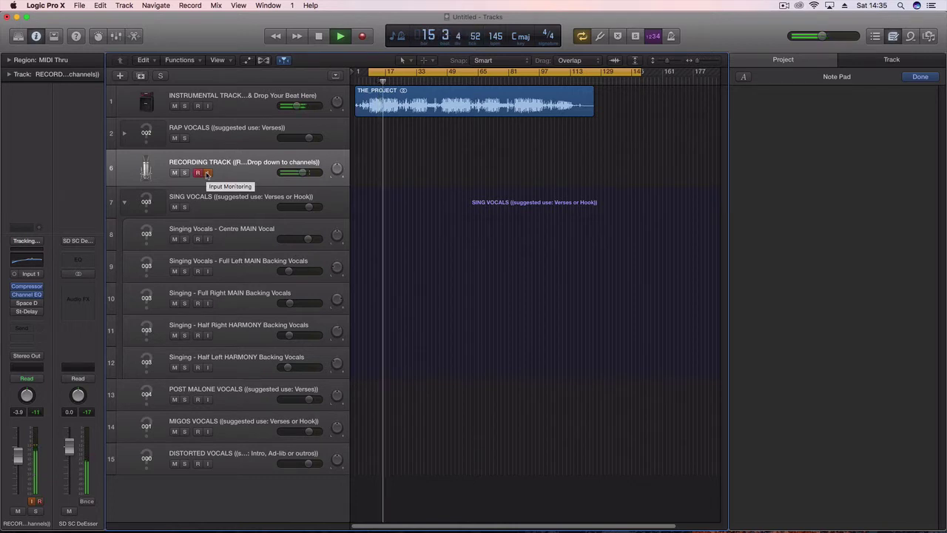
{"action": "key", "text": "space"}
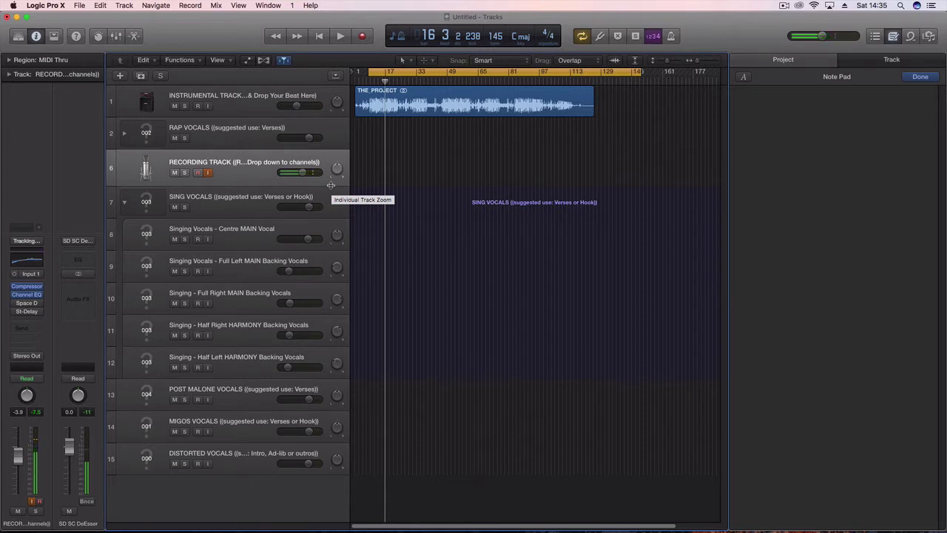
{"action": "key", "text": "r"}
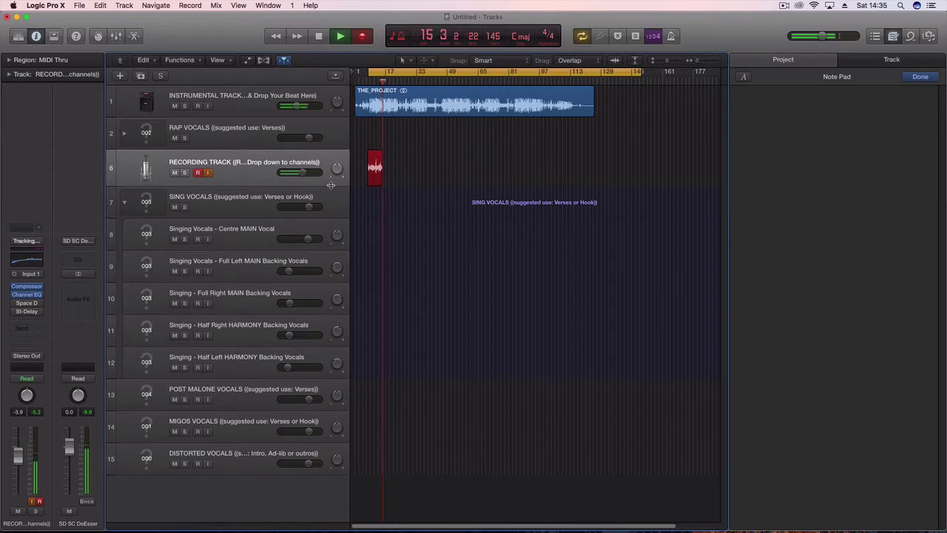
{"action": "key", "text": "space"}
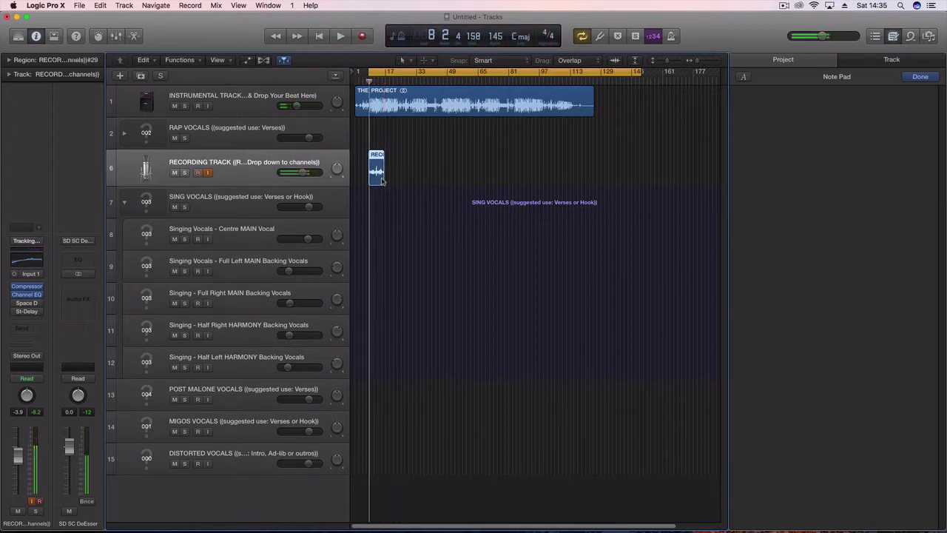
{"action": "left_click_drag", "start_coordinate": [699, 61], "coordinate": [701, 61]}
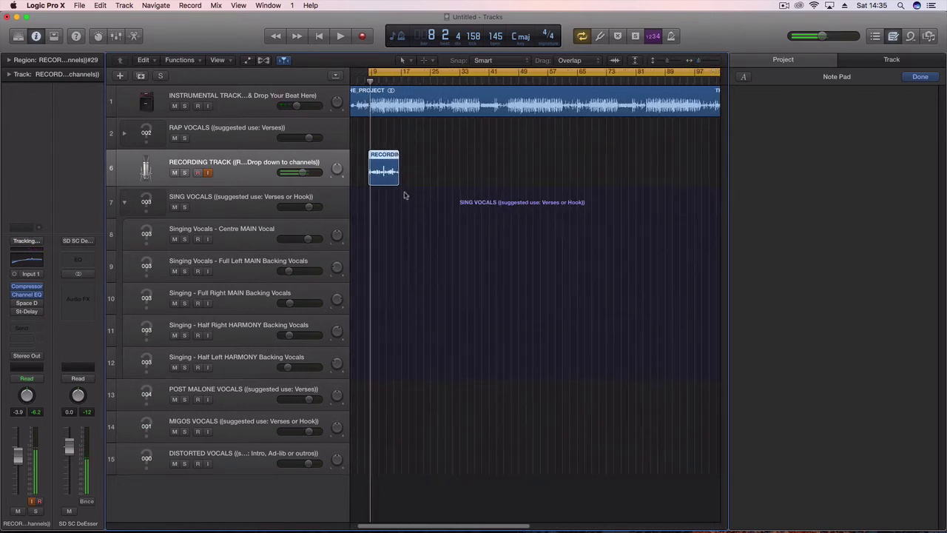
{"action": "left_click_drag", "start_coordinate": [390, 186], "coordinate": [389, 223]}
Step: During playback, adjust the Noise Gate threshold on the MAIN chorus Vox bus and set the Centre MAIN Vocal volume to 0.0 dB
{"action": "key", "text": "space"}
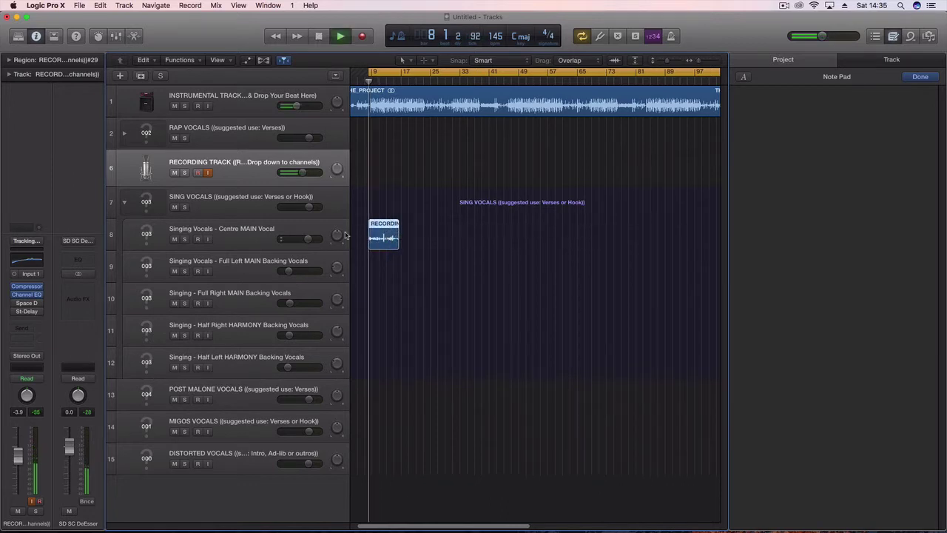
{"action": "left_click", "coordinate": [306, 241]}
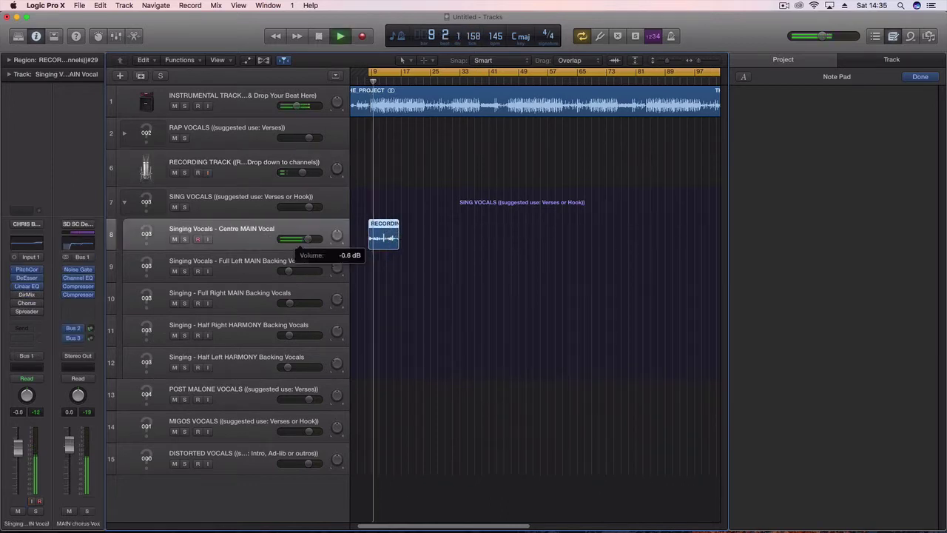
{"action": "left_click", "coordinate": [78, 270]}
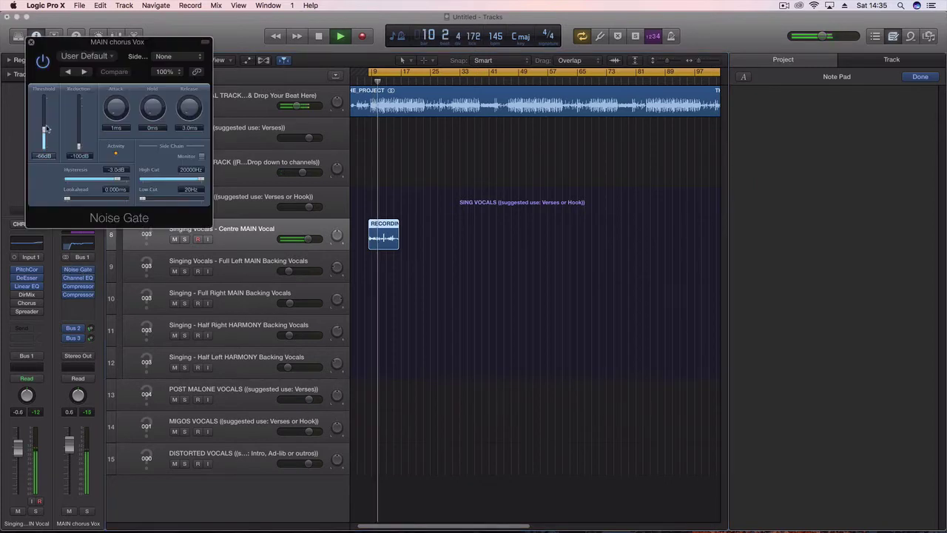
{"action": "left_click_drag", "start_coordinate": [44, 130], "coordinate": [44, 127]}
{"action": "left_click", "coordinate": [31, 43]}
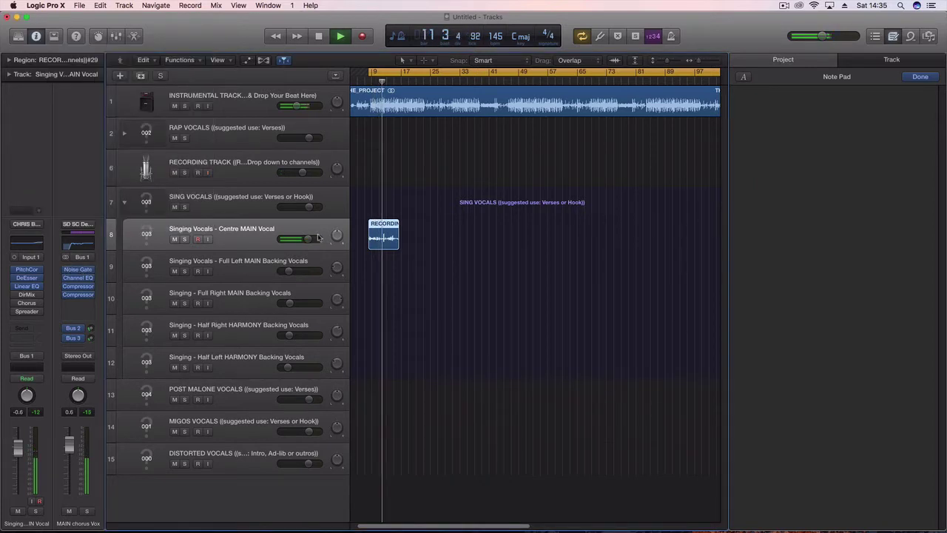
{"action": "left_click_drag", "start_coordinate": [308, 239], "coordinate": [309, 239]}
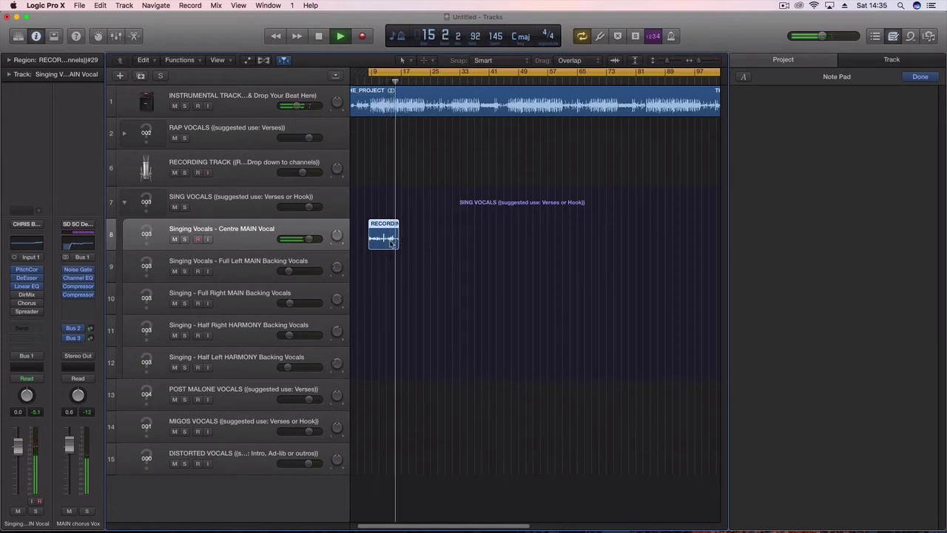
{"action": "key", "text": "space"}
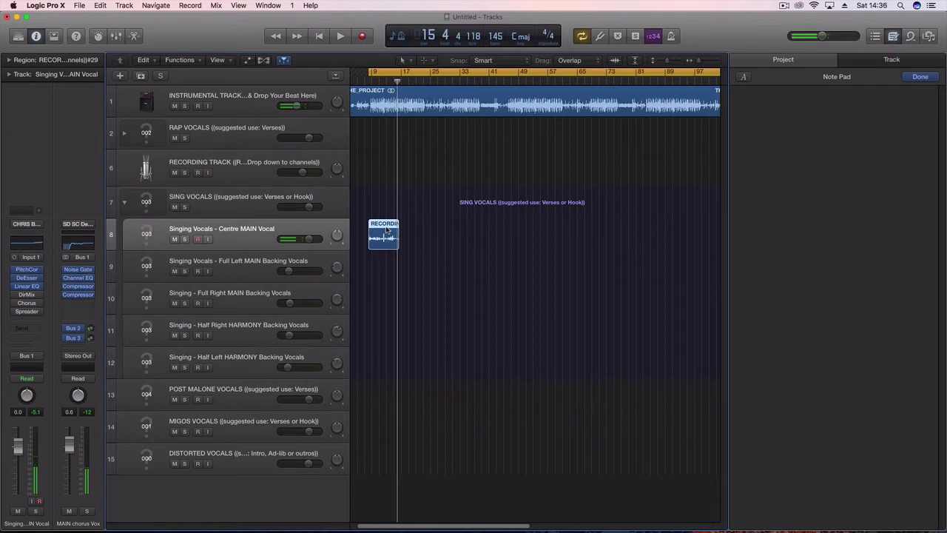
Step: Replace the Centre MAIN Vocal take with a new vocal recorded on the RECORDING TRACK
{"action": "left_click", "coordinate": [251, 177]}
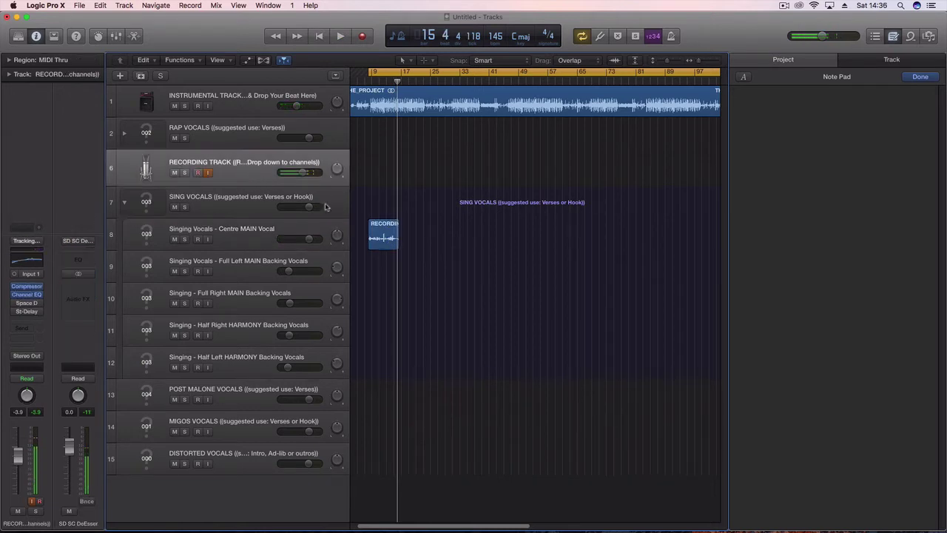
{"action": "left_click", "coordinate": [382, 243]}
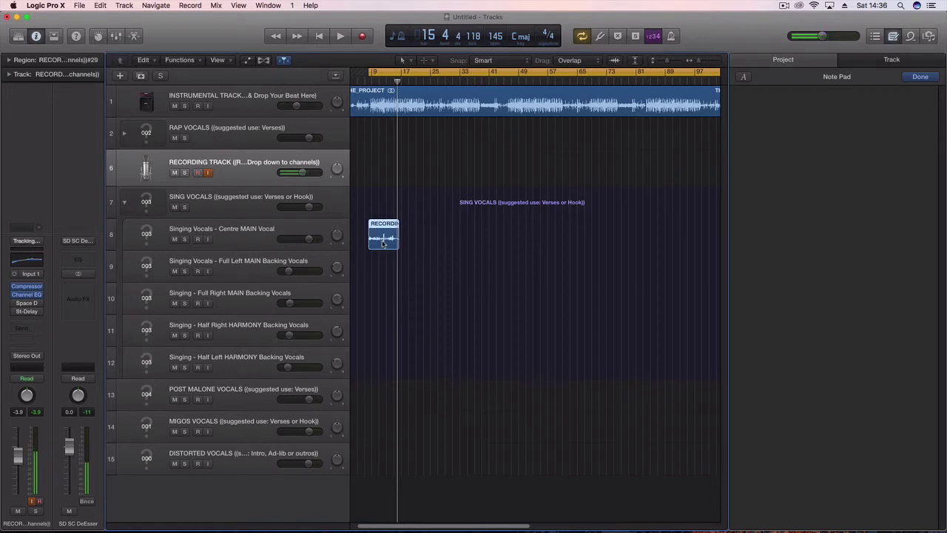
{"action": "key", "text": "Delete"}
{"action": "key", "text": "Return"}
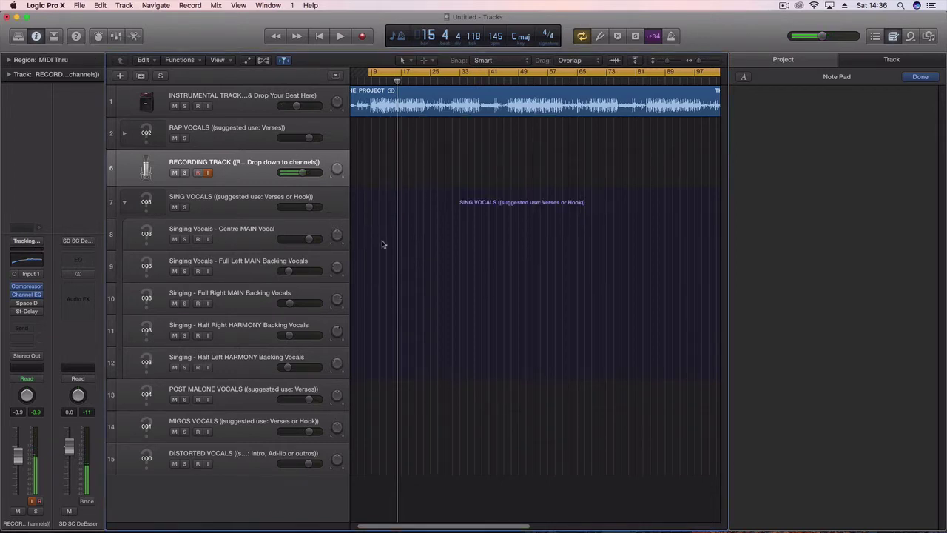
{"action": "key", "text": "r"}
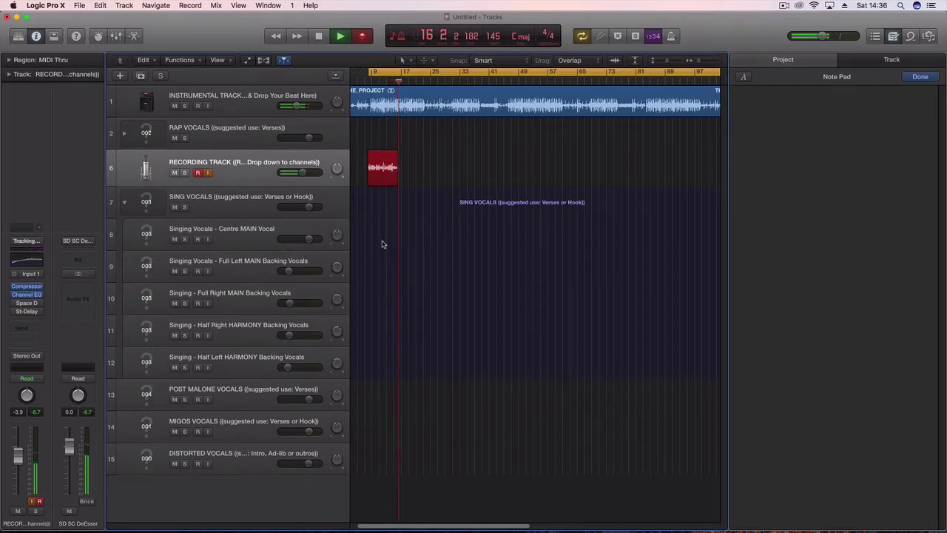
{"action": "key", "text": "space"}
{"action": "left_click_drag", "start_coordinate": [384, 180], "coordinate": [385, 225]}
Step: Play back the new lead vocal, check the Centre MAIN Vocal's Pitch Correction settings, and raise the master volume slightly
{"action": "key", "text": "space"}
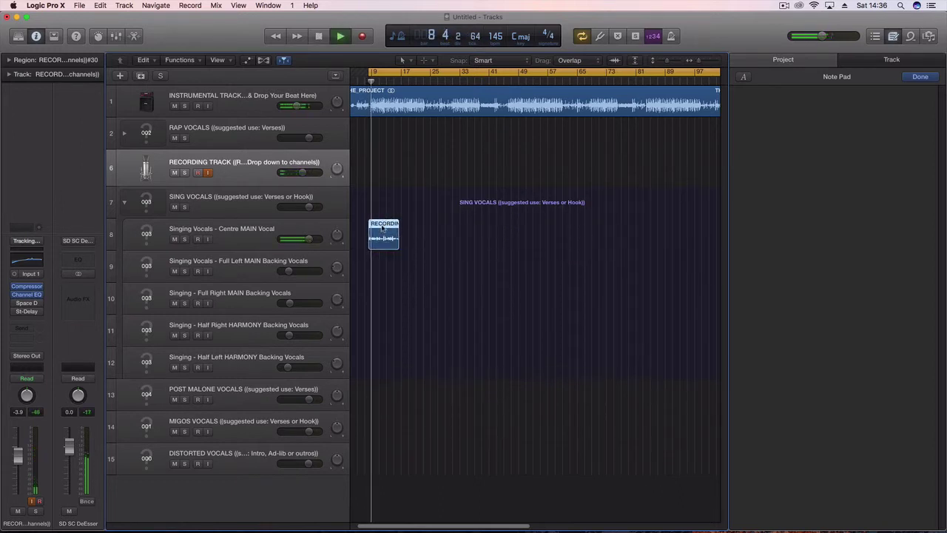
{"action": "left_click", "coordinate": [291, 230]}
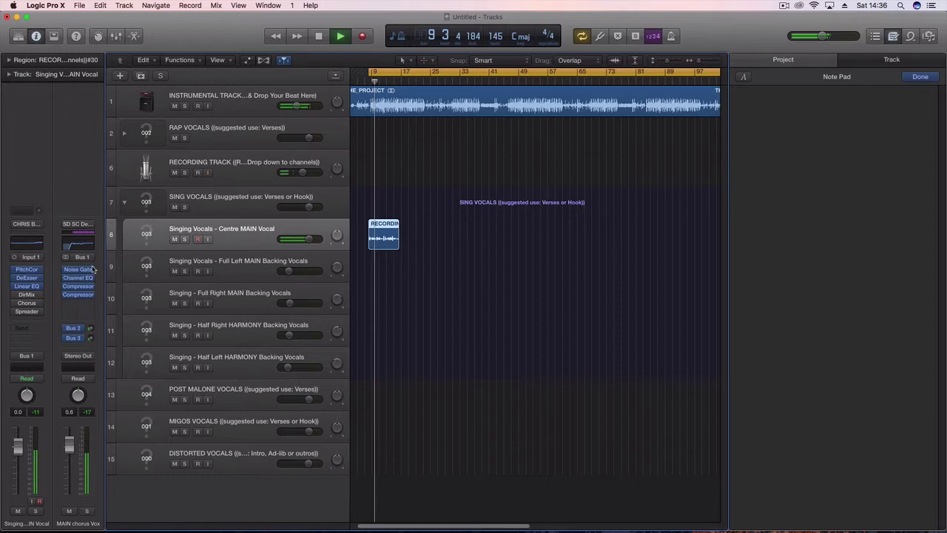
{"action": "left_click", "coordinate": [27, 269]}
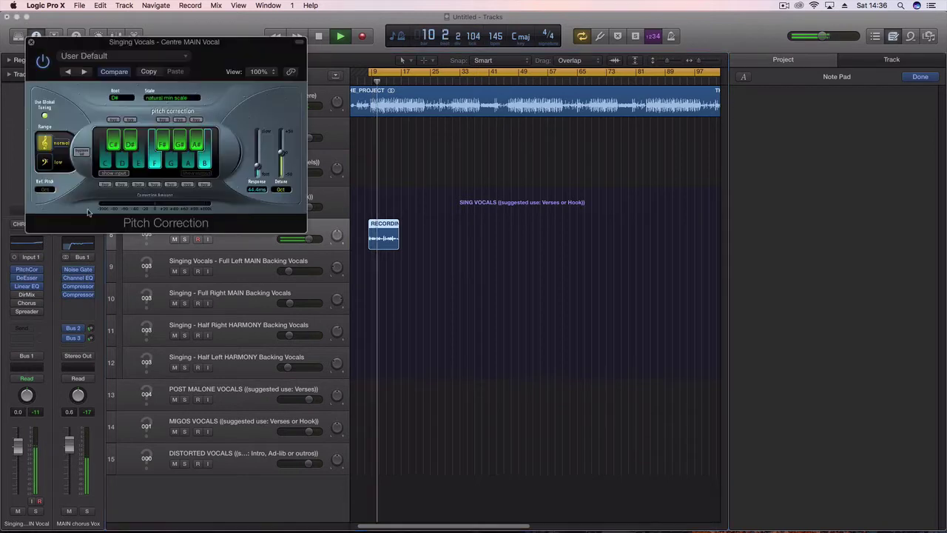
{"action": "left_click", "coordinate": [31, 43]}
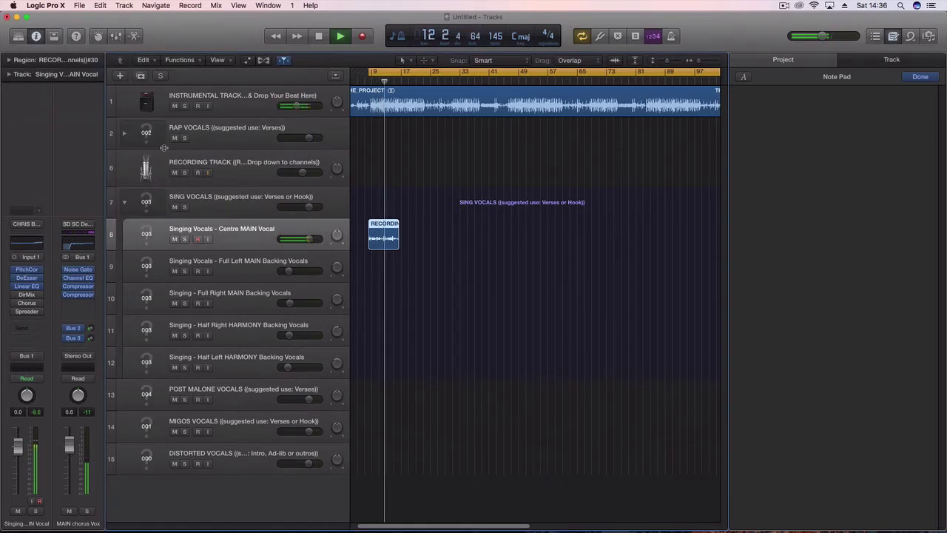
{"action": "left_click_drag", "start_coordinate": [819, 41], "coordinate": [819, 45]}
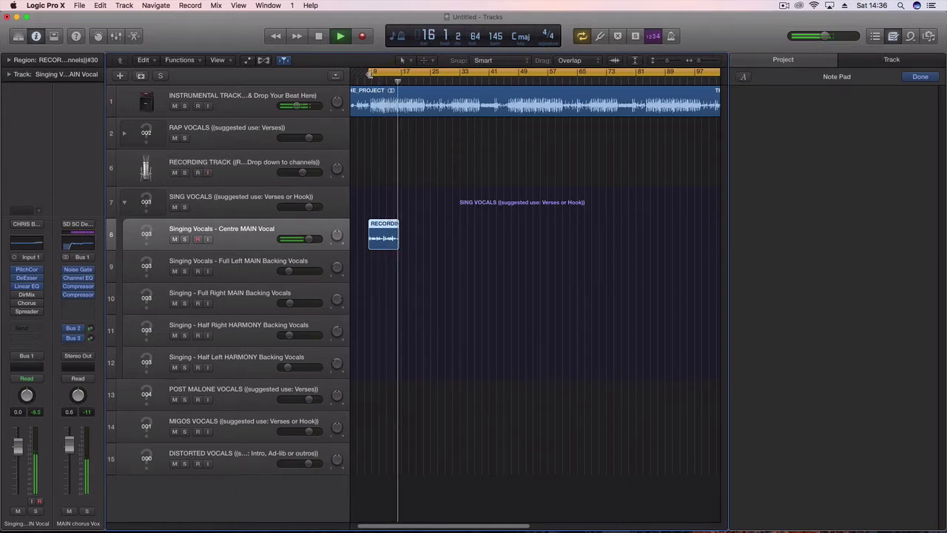
{"action": "key", "text": "space"}
Step: Record a backing vocal on the RECORDING TRACK and move it to the Singing Vocals - Full Left MAIN Backing Vocals track
{"action": "left_click", "coordinate": [250, 176]}
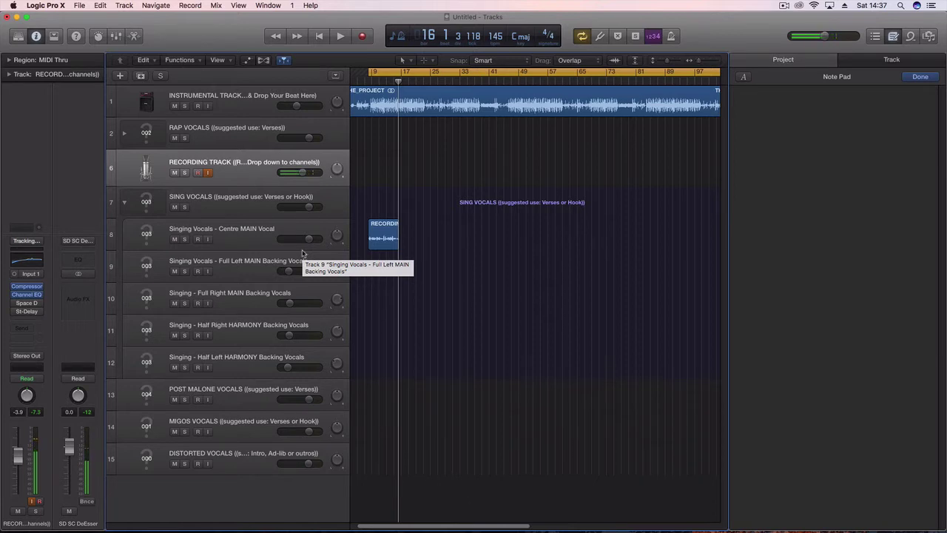
{"action": "key", "text": "r"}
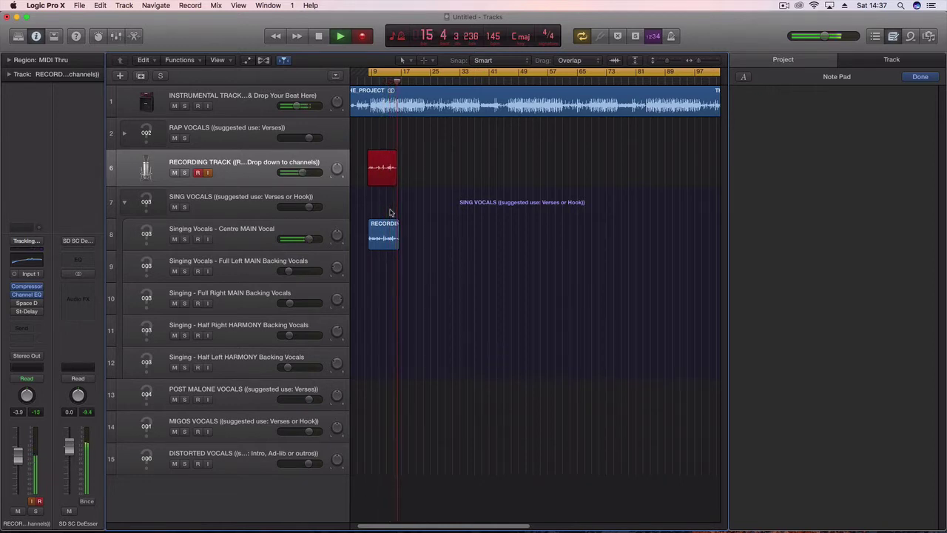
{"action": "key", "text": "space"}
{"action": "left_click_drag", "start_coordinate": [380, 183], "coordinate": [382, 258]}
Step: Copy the Pitch Correction settings from the Centre MAIN Vocal track to the Full Left MAIN Backing Vocals track
{"action": "left_click", "coordinate": [248, 246]}
{"action": "left_click", "coordinate": [42, 269]}
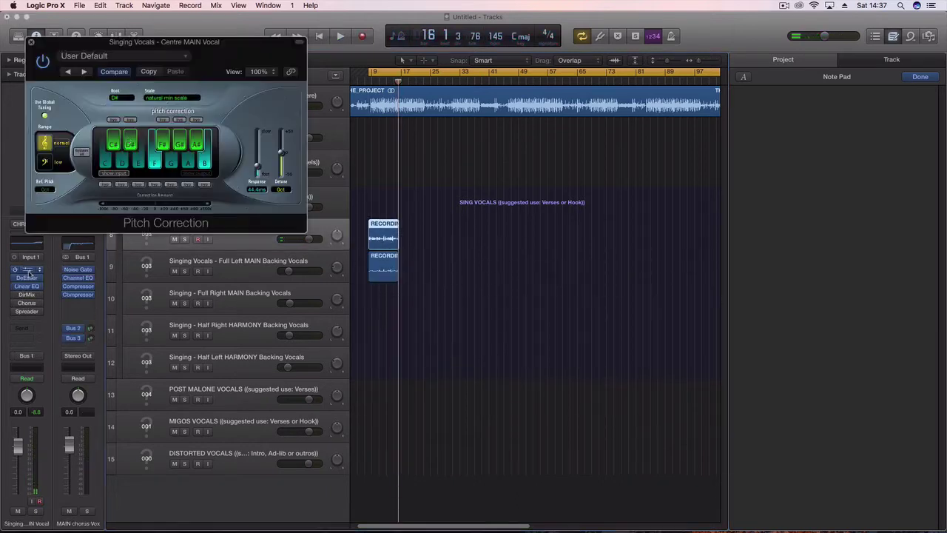
{"action": "left_click", "coordinate": [30, 43]}
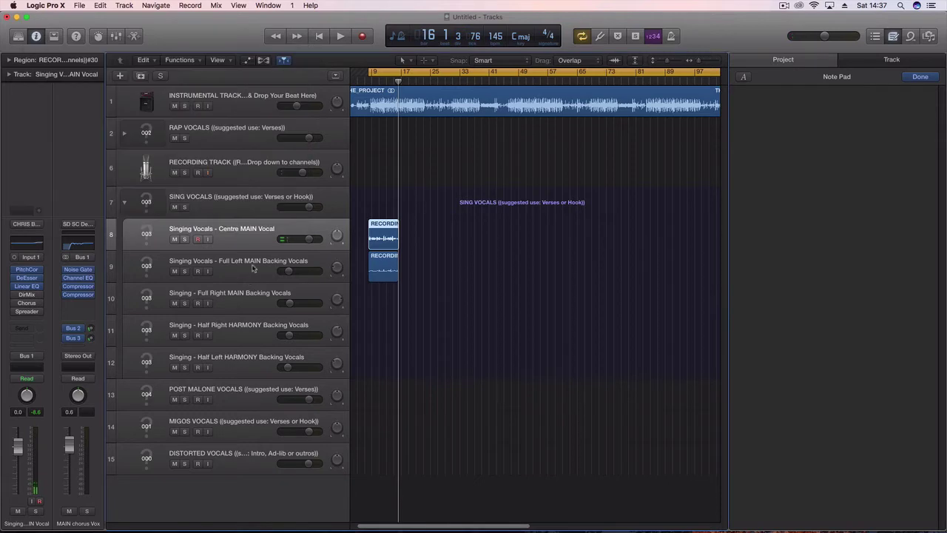
{"action": "left_click", "coordinate": [241, 267]}
{"action": "left_click", "coordinate": [29, 270]}
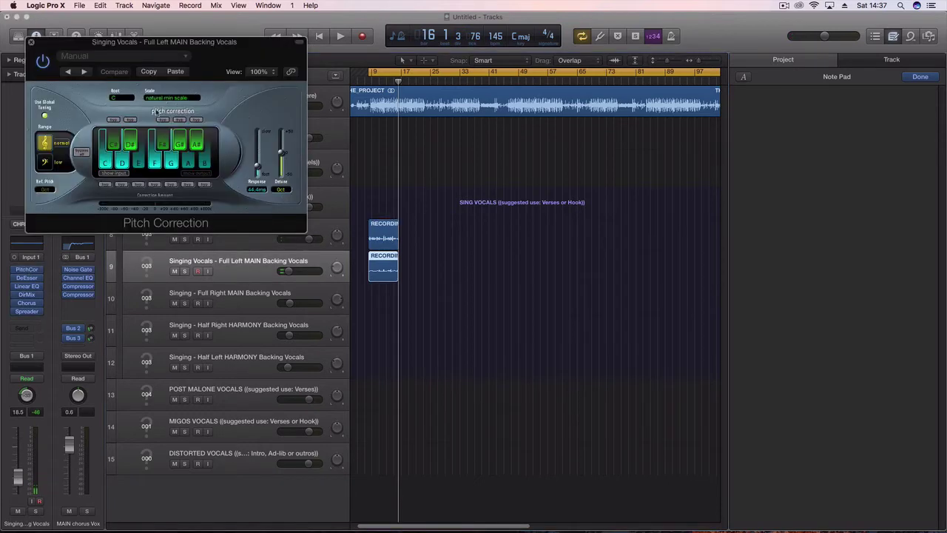
{"action": "left_click", "coordinate": [177, 72]}
{"action": "key", "text": "space"}
{"action": "left_click", "coordinate": [31, 43]}
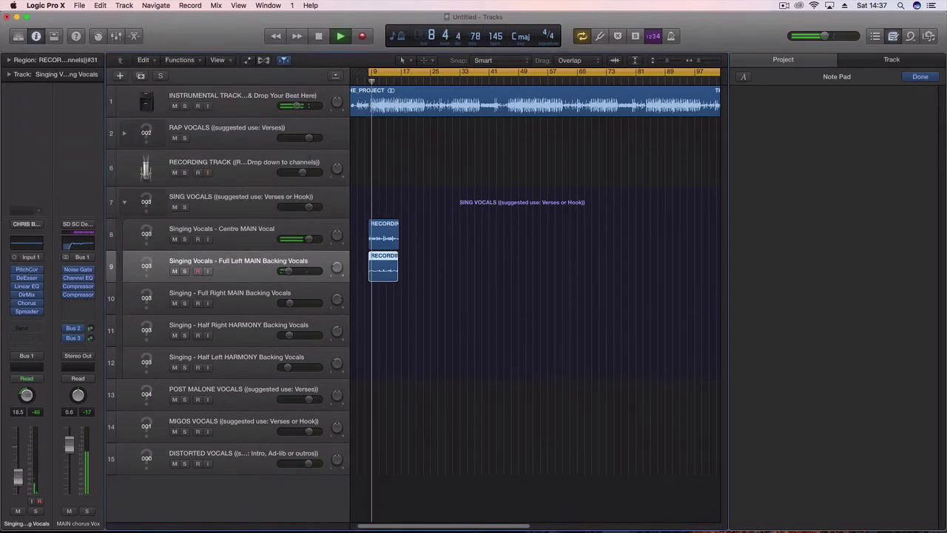
Step: Set the Full Left MAIN Backing Vocals volume to -1.1 dB and the MAIN chorus Vox Noise Gate threshold to -70 dB
{"action": "left_click_drag", "start_coordinate": [289, 270], "coordinate": [301, 271]}
{"action": "left_click_drag", "start_coordinate": [300, 271], "coordinate": [306, 271]}
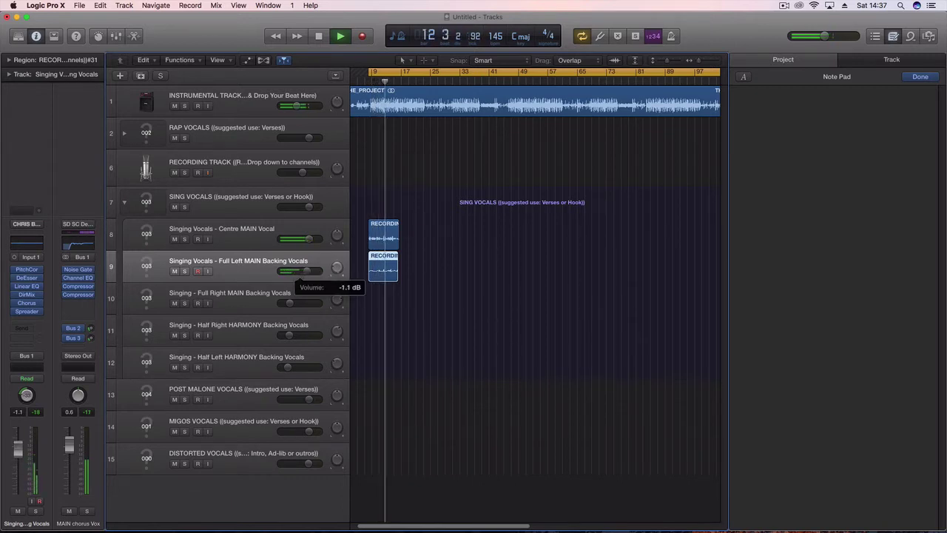
{"action": "left_click", "coordinate": [79, 270]}
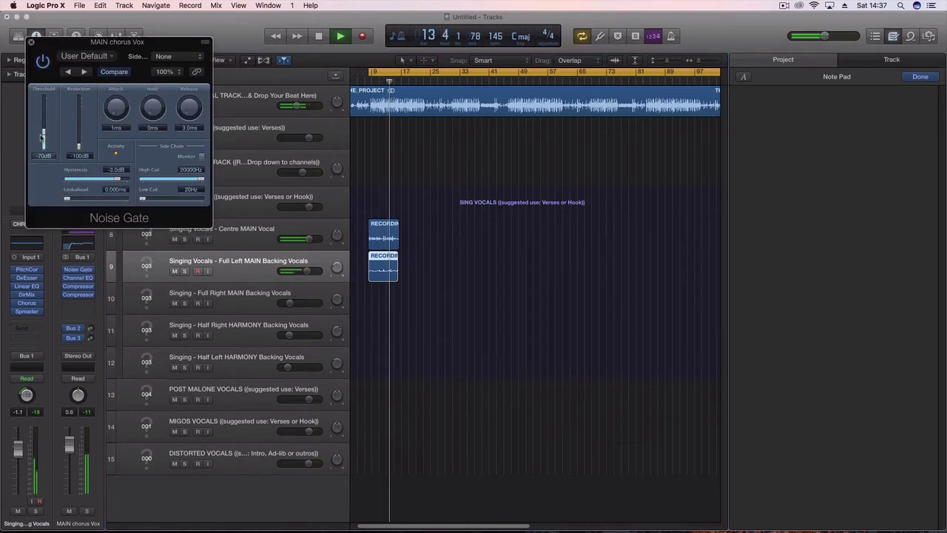
{"action": "left_click", "coordinate": [31, 42]}
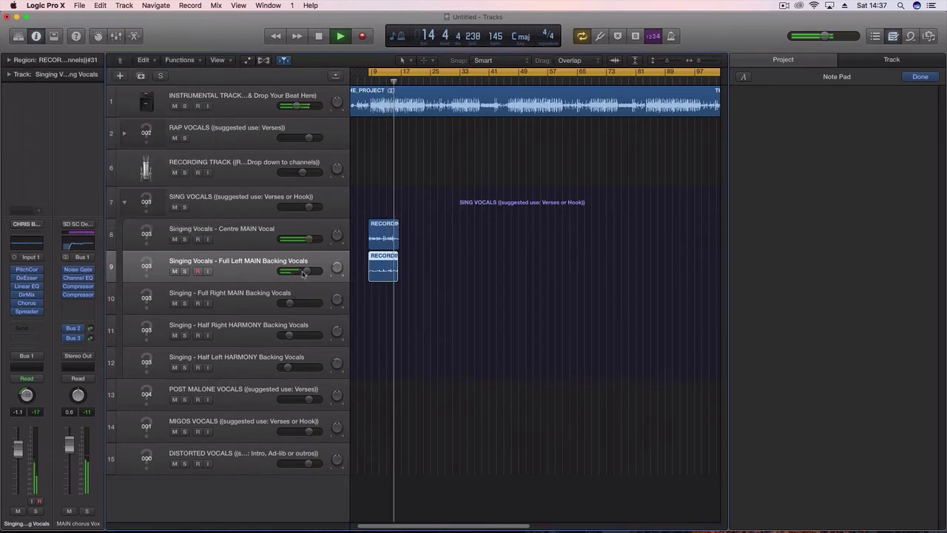
Step: Raise the Full Left MAIN Backing Vocals volume to -0.3 dB
{"action": "left_click_drag", "start_coordinate": [307, 271], "coordinate": [309, 273]}
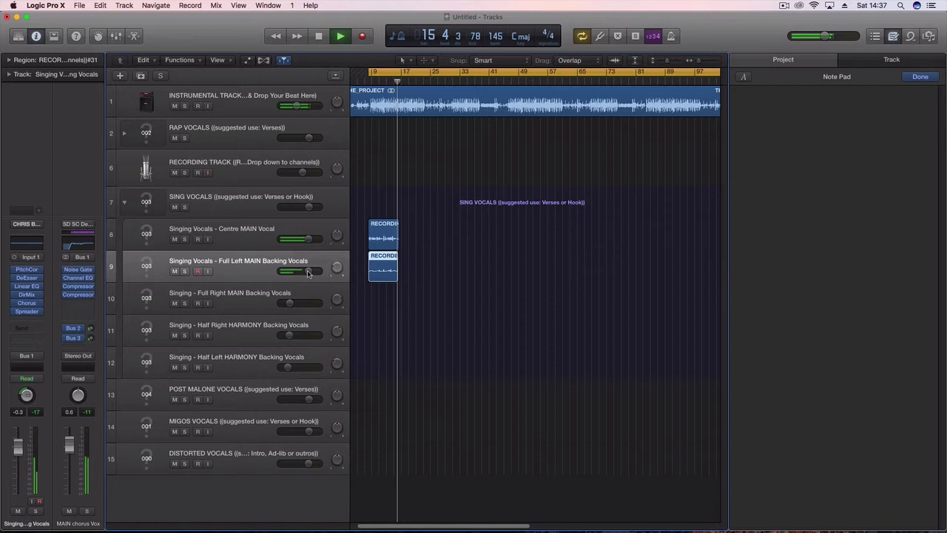
Step: Record another backing vocal on the RECORDING TRACK and move it to the Singing - Full Right MAIN Backing Vocals track
{"action": "left_click", "coordinate": [255, 171]}
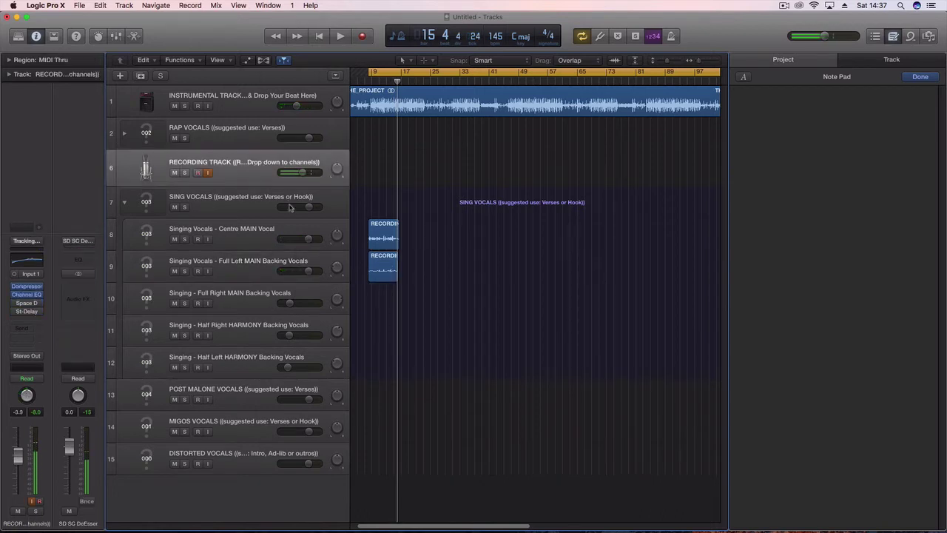
{"action": "key", "text": "r"}
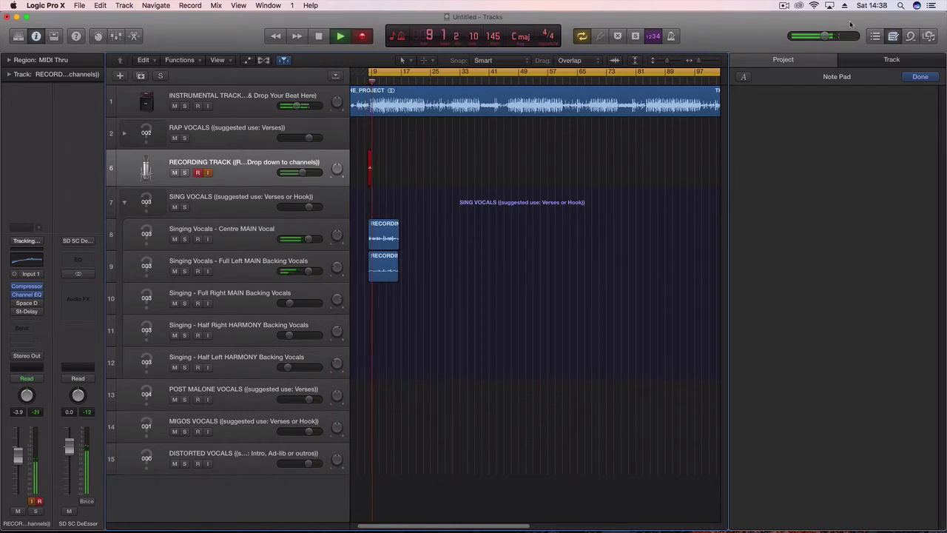
{"action": "left_click_drag", "start_coordinate": [667, 63], "coordinate": [701, 63]}
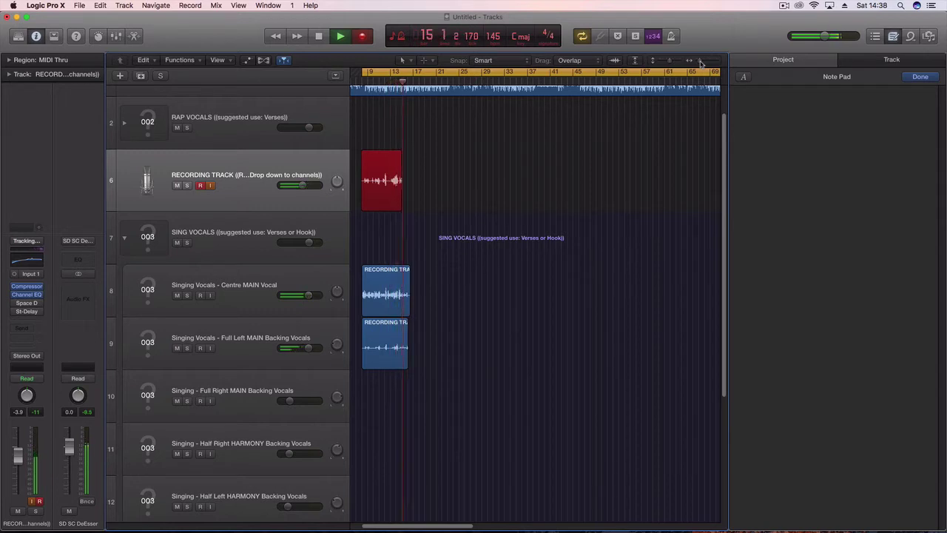
{"action": "key", "text": "space"}
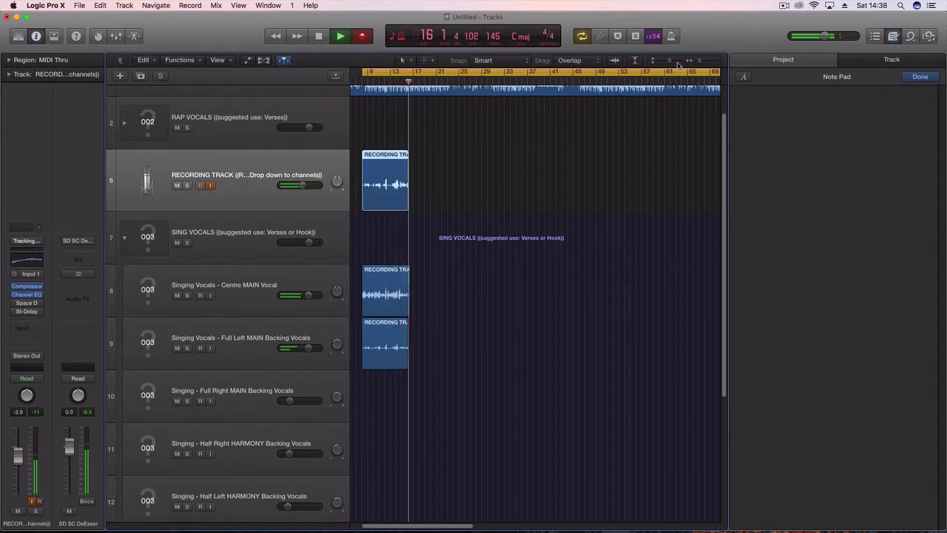
{"action": "left_click_drag", "start_coordinate": [671, 61], "coordinate": [670, 62]}
{"action": "left_click_drag", "start_coordinate": [393, 197], "coordinate": [391, 371]}
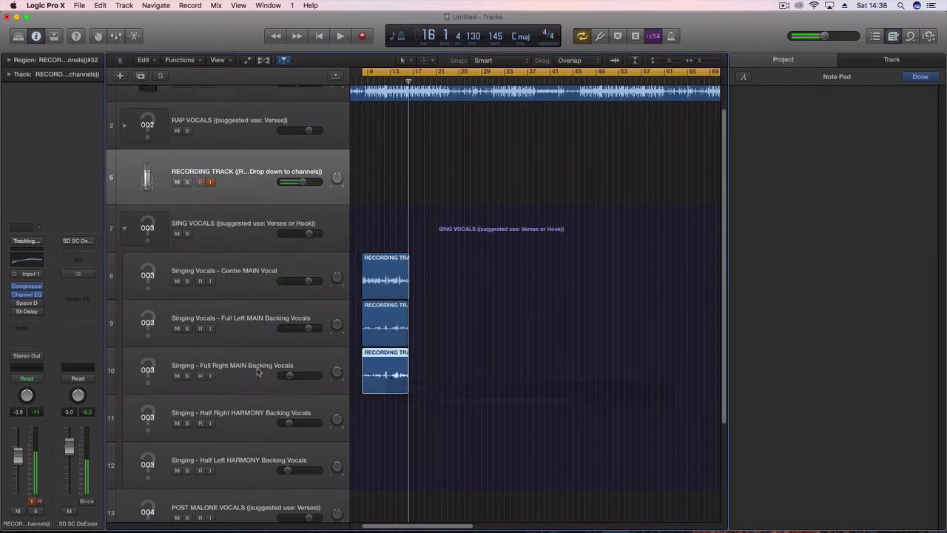
Step: Apply the copied Pitch Correction settings to the Full Right MAIN Backing Vocals track and briefly play it back
{"action": "left_click", "coordinate": [255, 368]}
{"action": "left_click", "coordinate": [27, 270]}
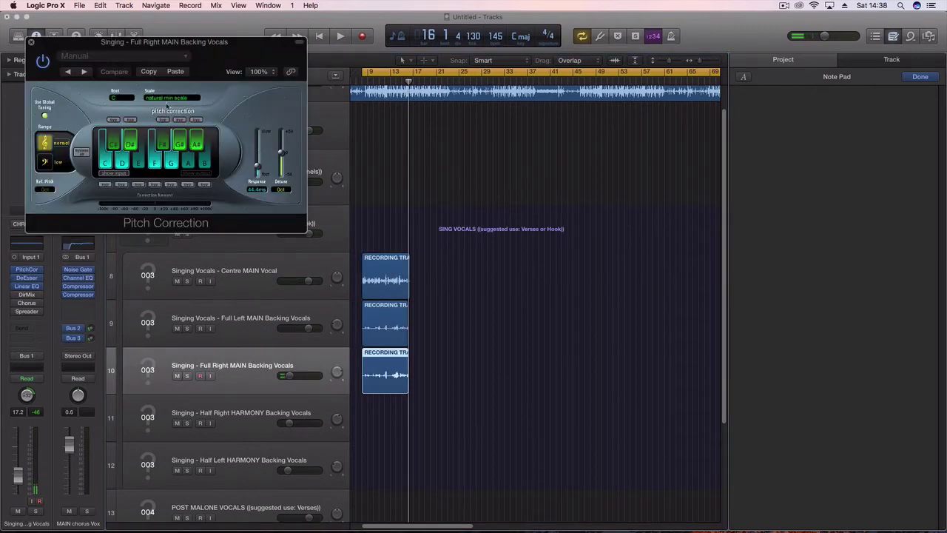
{"action": "left_click", "coordinate": [184, 73]}
{"action": "key", "text": "space"}
{"action": "left_click", "coordinate": [31, 42]}
{"action": "key", "text": "space"}
Step: During playback, set the Full Right MAIN Backing Vocals volume to -2.8 dB and lower the Full Left MAIN Backing Vocals slightly
{"action": "left_click", "coordinate": [242, 172]}
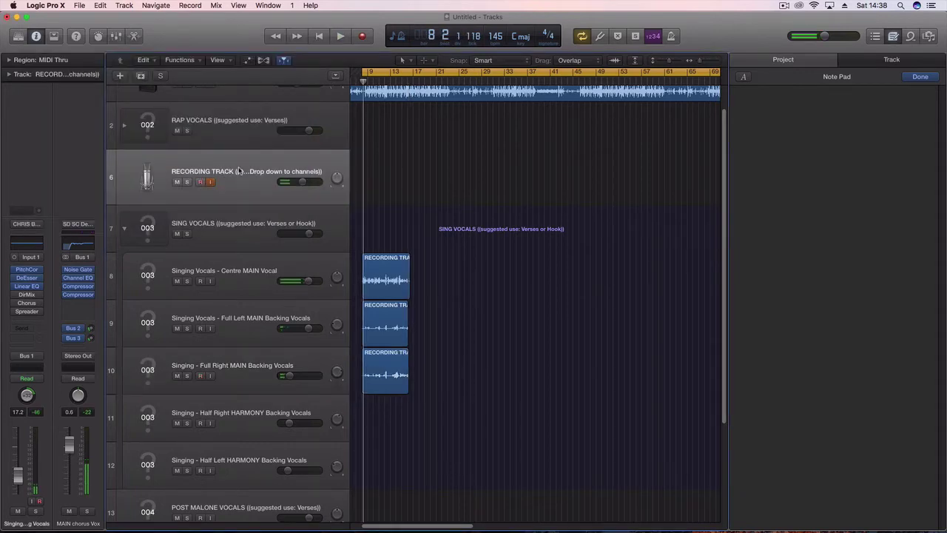
{"action": "left_click", "coordinate": [255, 360]}
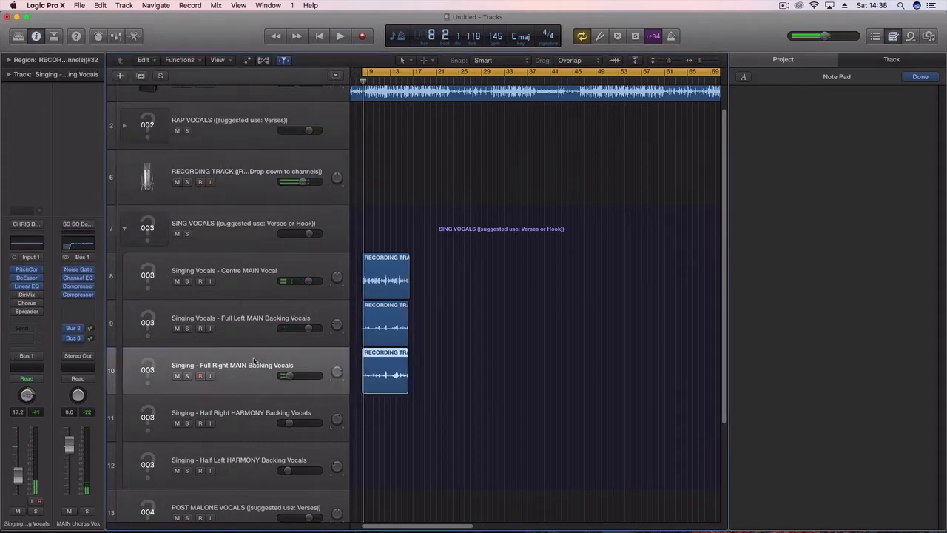
{"action": "left_click", "coordinate": [252, 194]}
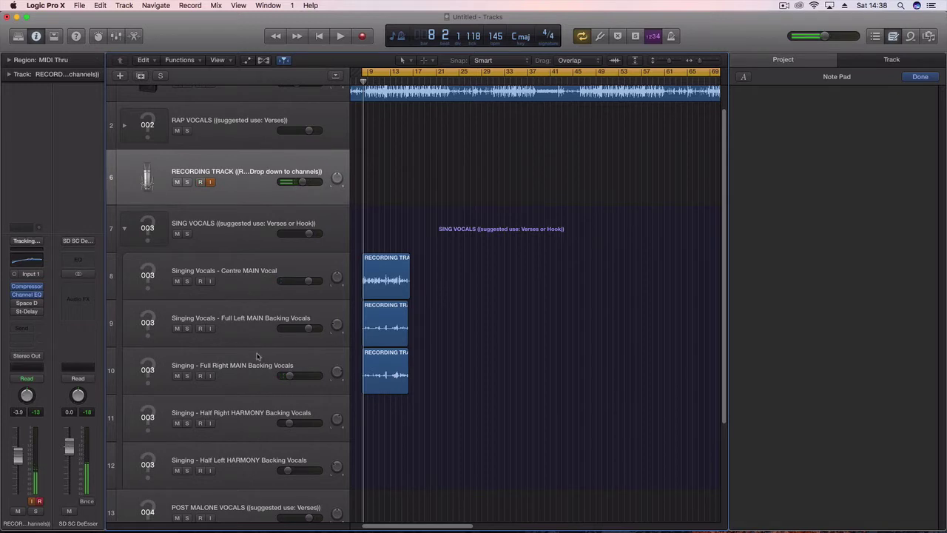
{"action": "key", "text": "space"}
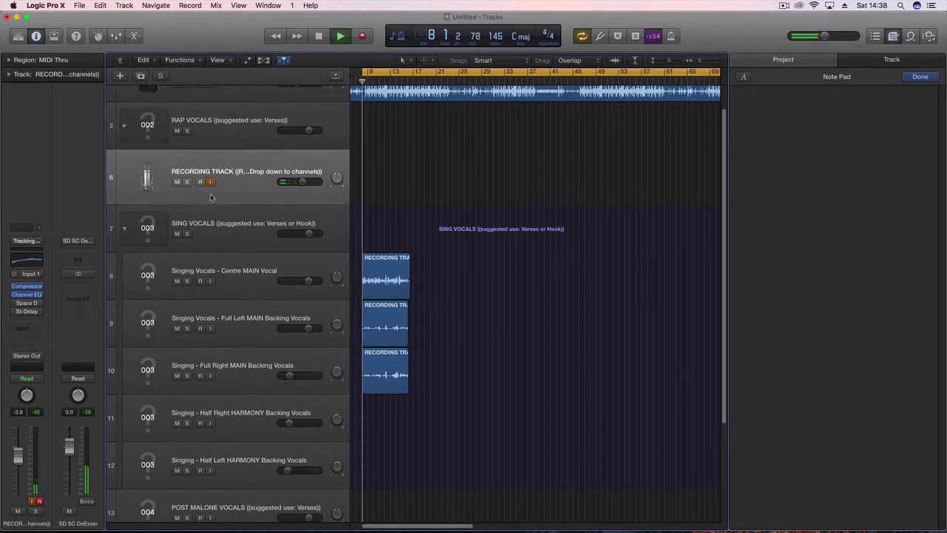
{"action": "left_click", "coordinate": [310, 383]}
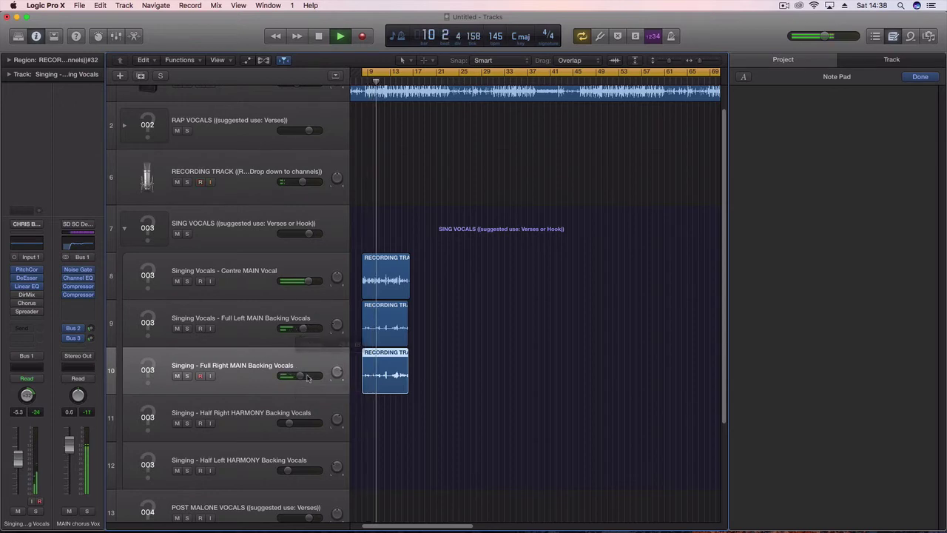
{"action": "left_click_drag", "start_coordinate": [300, 376], "coordinate": [304, 376]}
{"action": "left_click_drag", "start_coordinate": [306, 328], "coordinate": [304, 329]}
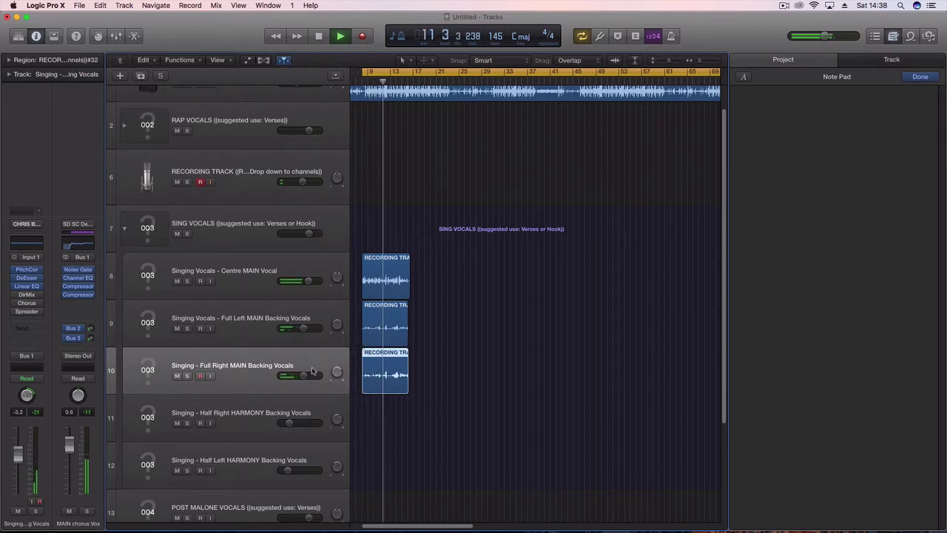
{"action": "left_click_drag", "start_coordinate": [337, 373], "coordinate": [305, 376]}
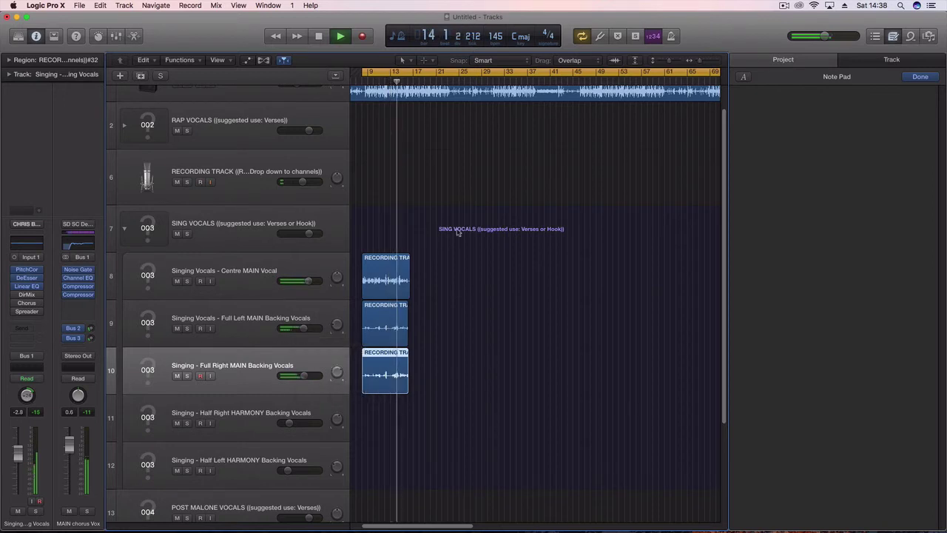
{"action": "key", "text": "space"}
Step: Record a harmony vocal on the RECORDING TRACK and move it to the Singing - Half Right HARMONY Backing Vocals track
{"action": "left_click", "coordinate": [256, 176]}
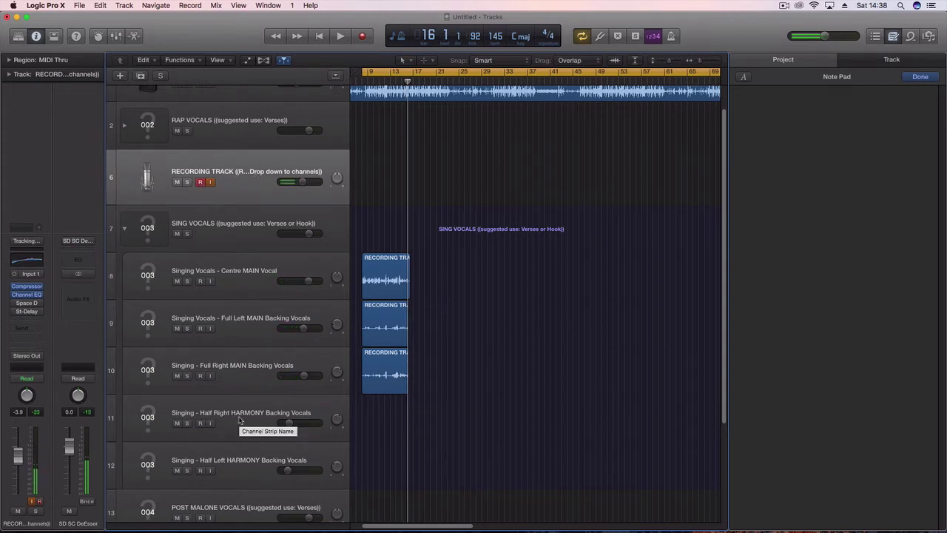
{"action": "key", "text": "r"}
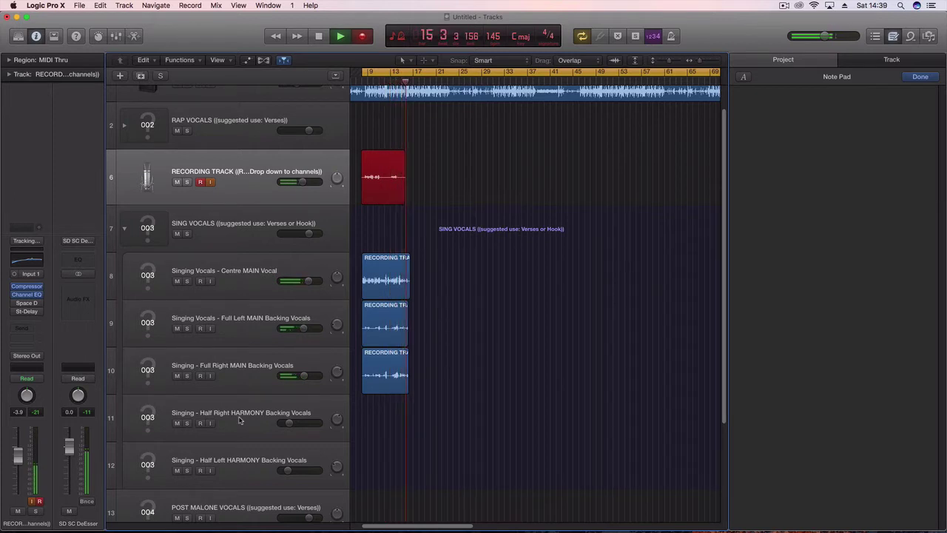
{"action": "key", "text": "space"}
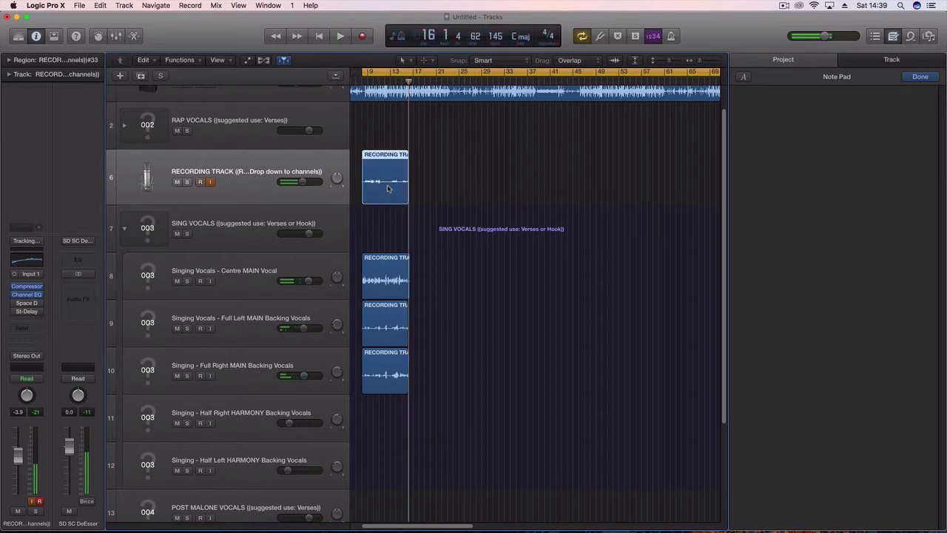
{"action": "left_click_drag", "start_coordinate": [387, 188], "coordinate": [353, 403]}
Step: Apply the copied Pitch Correction settings to the Half Right HARMONY Backing Vocals track and set its volume to -4.5 dB during playback
{"action": "left_click", "coordinate": [35, 271]}
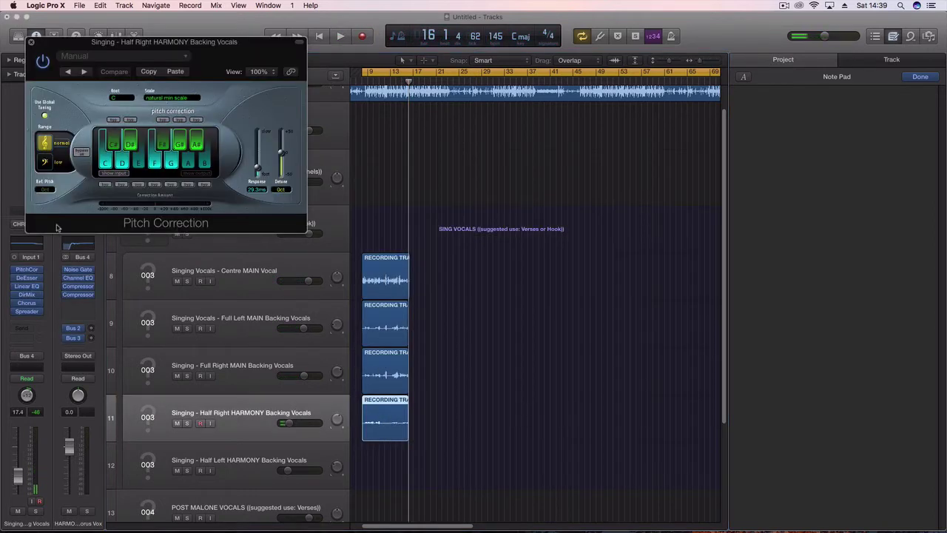
{"action": "key", "text": "space"}
{"action": "left_click", "coordinate": [176, 71]}
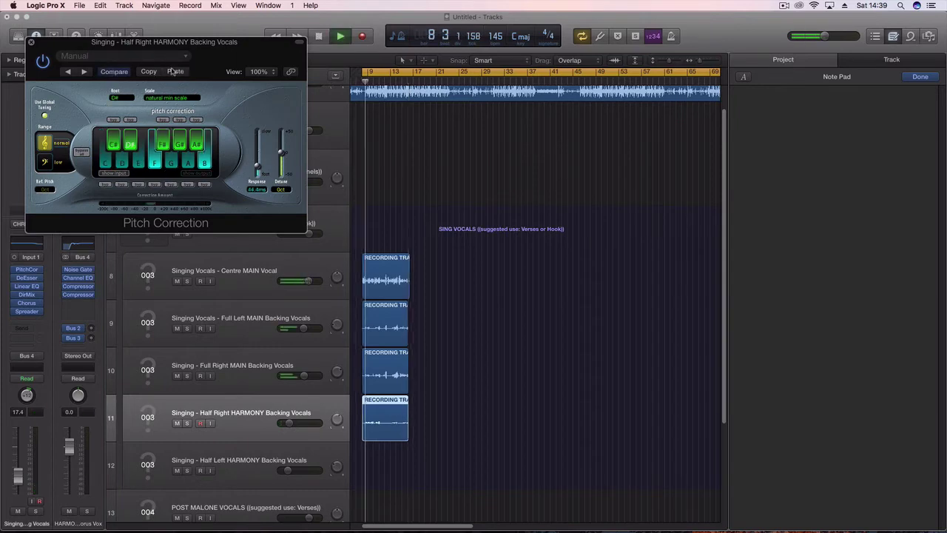
{"action": "left_click", "coordinate": [30, 42]}
{"action": "left_click_drag", "start_coordinate": [311, 426], "coordinate": [329, 424]}
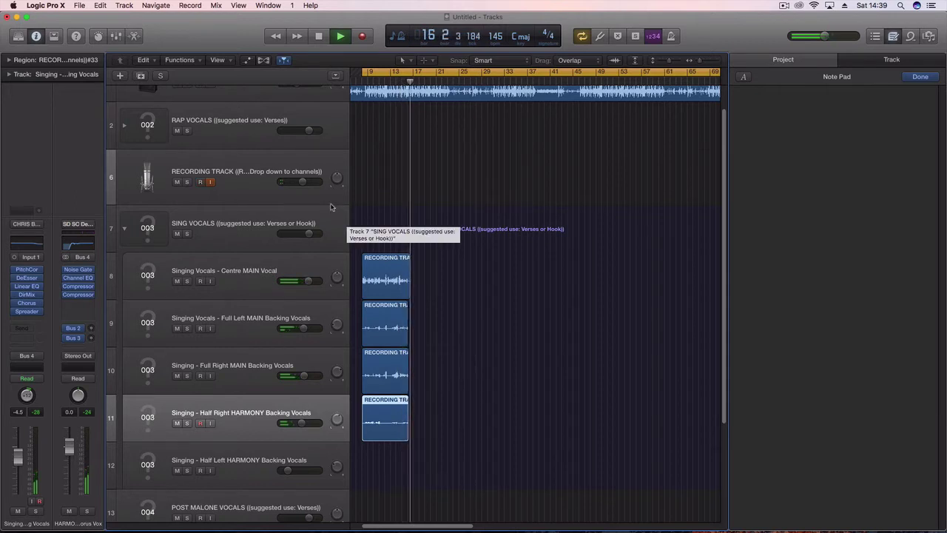
{"action": "key", "text": "space"}
Step: Select the RECORDING TRACK and play back the layered vocals to rehearse the second harmony
{"action": "left_click", "coordinate": [318, 176]}
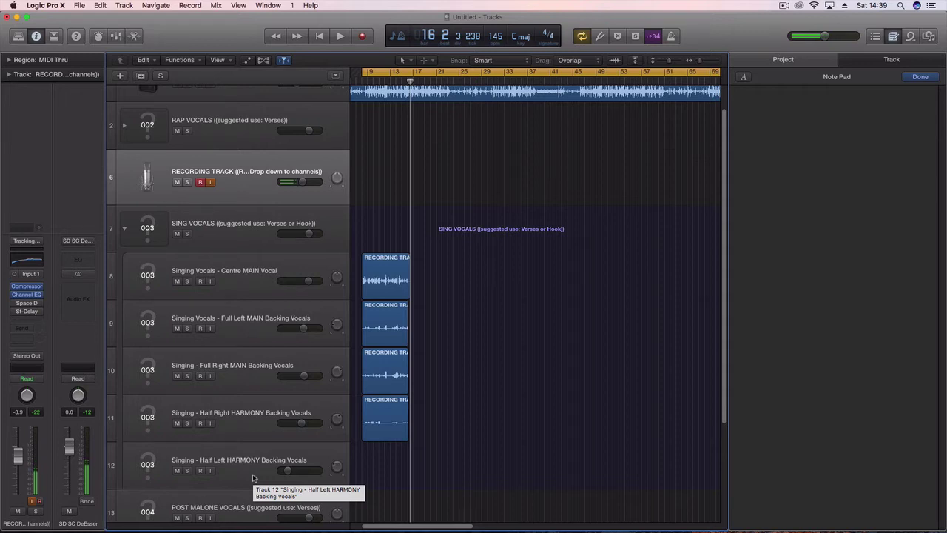
{"action": "key", "text": "space"}
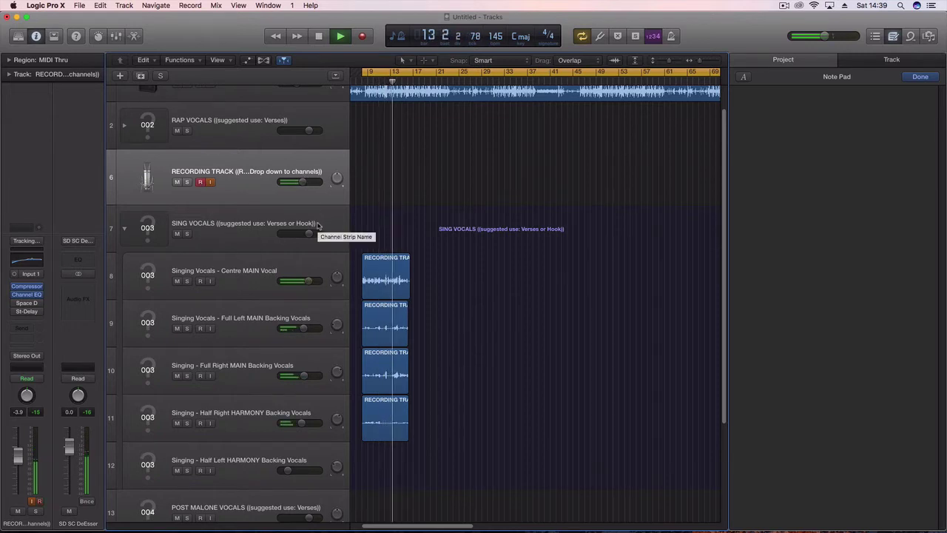
{"action": "key", "text": "space"}
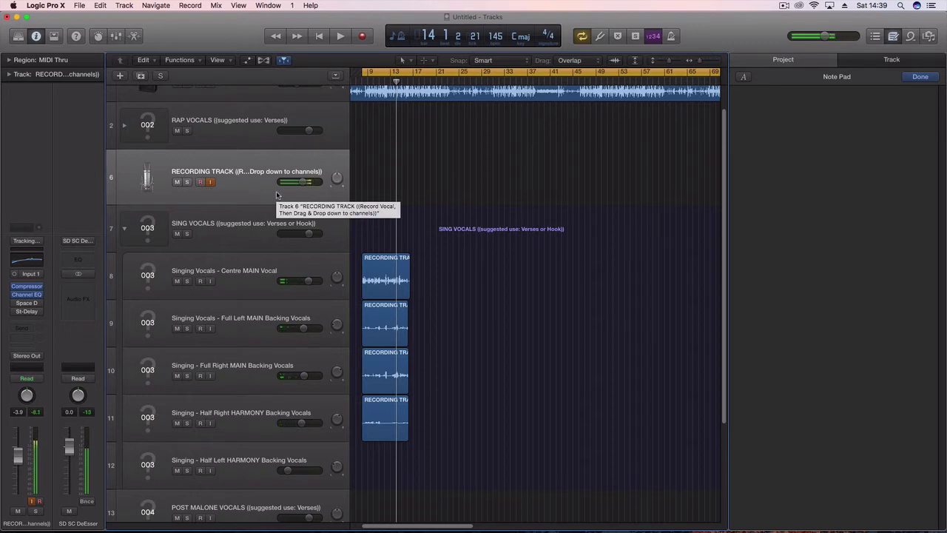
Step: Record a second harmony take on the RECORDING TRACK, and delete it together with its audio file
{"action": "key", "text": "r"}
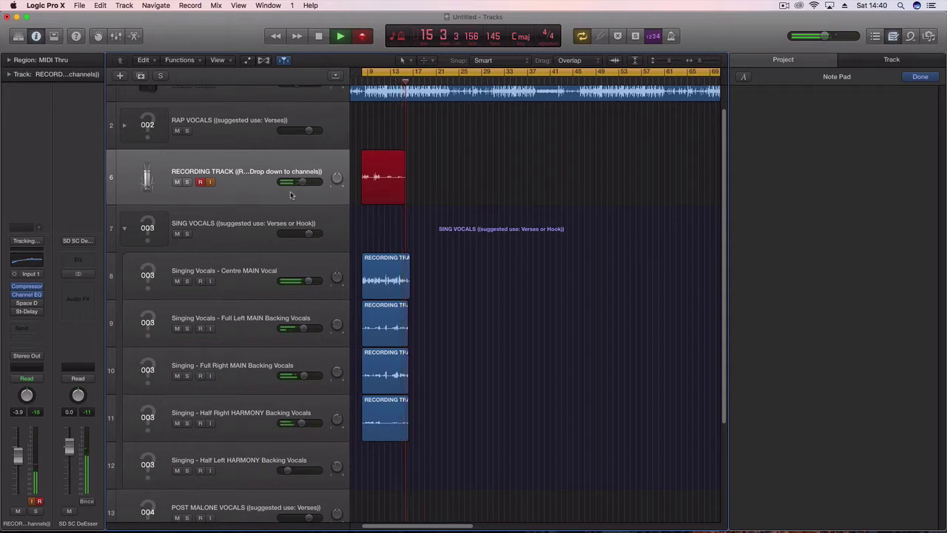
{"action": "key", "text": "space"}
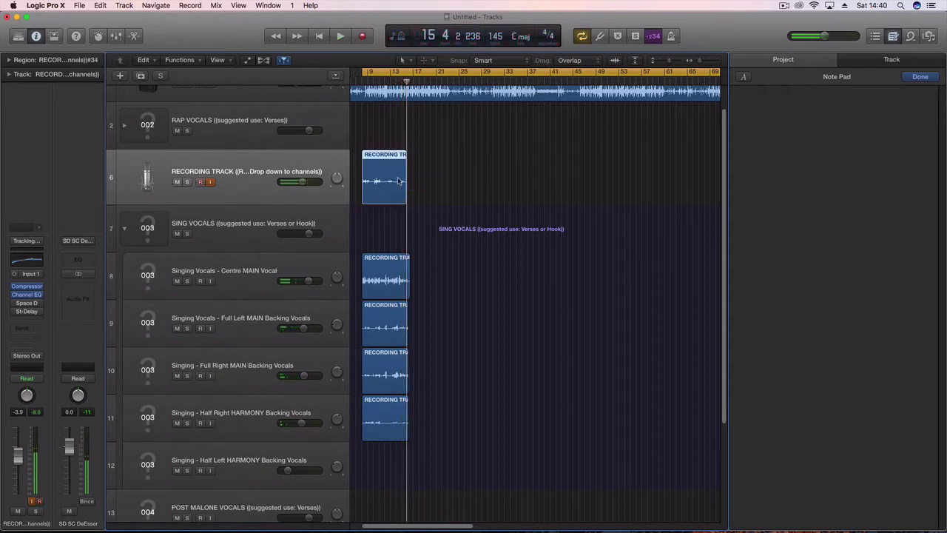
{"action": "key", "text": "Delete"}
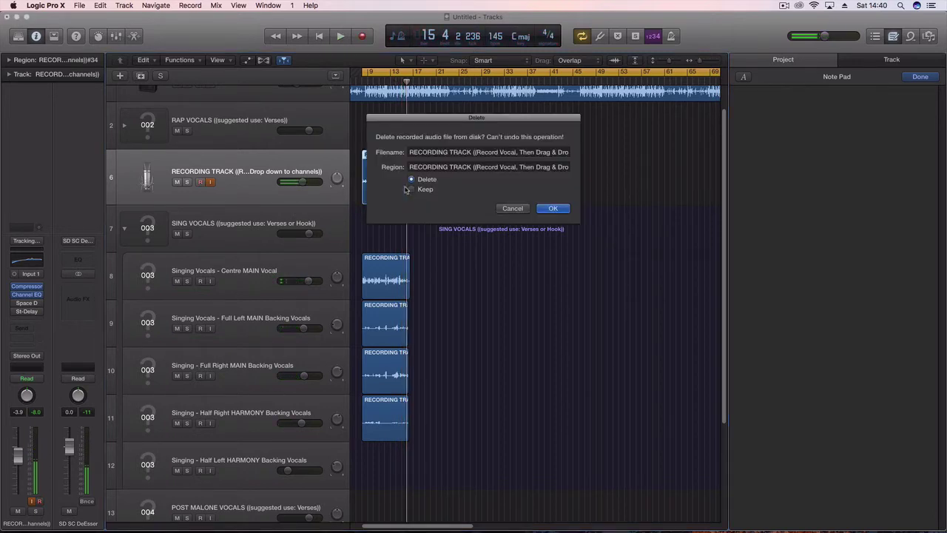
{"action": "key", "text": "Return"}
Step: Record the second harmony again and move it to the Singing - Half Left HARMONY Backing Vocals track
{"action": "key", "text": "space"}
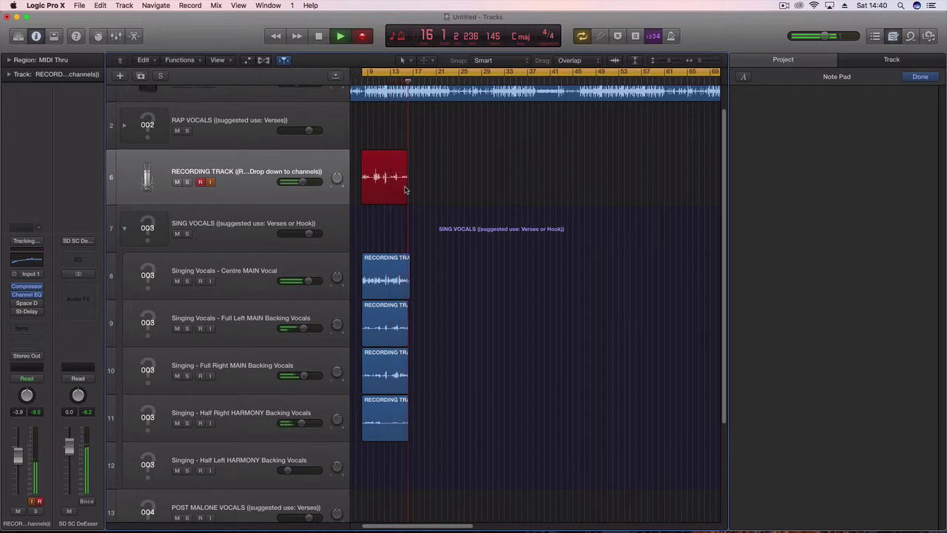
{"action": "key", "text": "space"}
{"action": "left_click_drag", "start_coordinate": [398, 201], "coordinate": [394, 460]}
Step: Apply the copied Pitch Correction settings to the Half Left HARMONY Backing Vocals track and set its volume to -7.8 dB during playback
{"action": "left_click", "coordinate": [271, 447]}
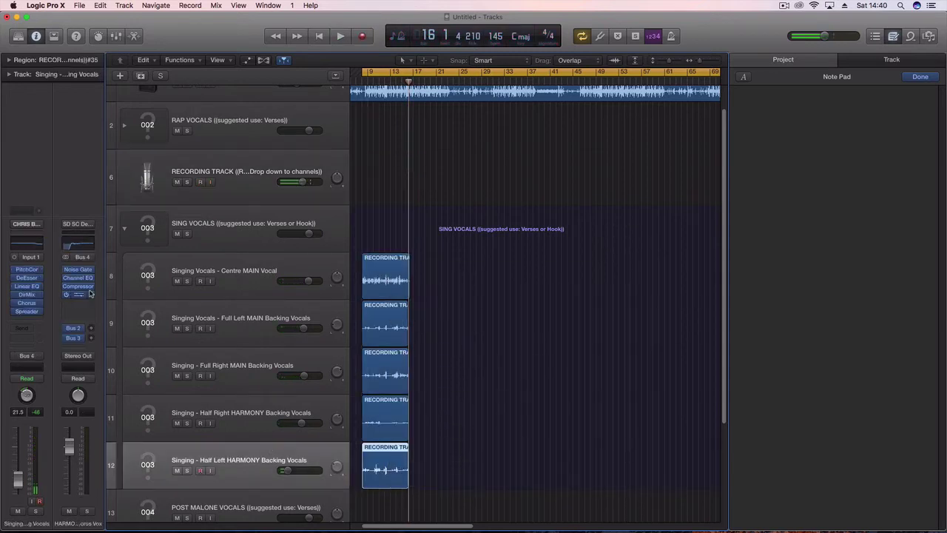
{"action": "left_click", "coordinate": [33, 271]}
{"action": "left_click", "coordinate": [176, 71]}
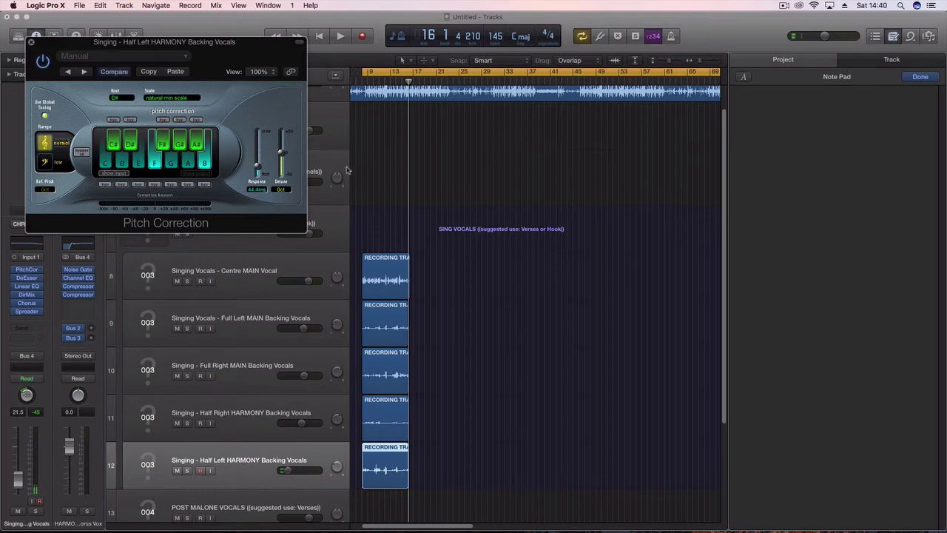
{"action": "left_click", "coordinate": [326, 163]}
{"action": "key", "text": "space"}
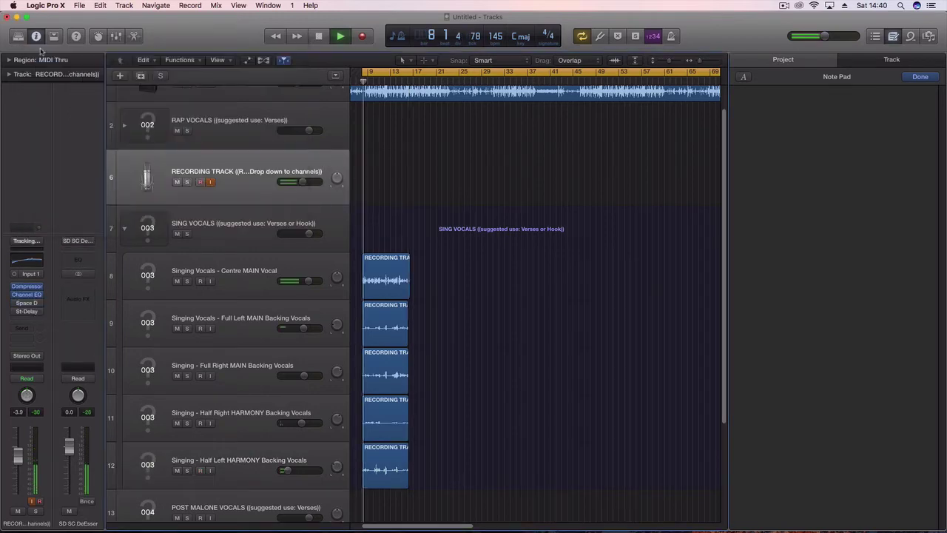
{"action": "left_click", "coordinate": [30, 42]}
{"action": "left_click_drag", "start_coordinate": [291, 470], "coordinate": [314, 471]}
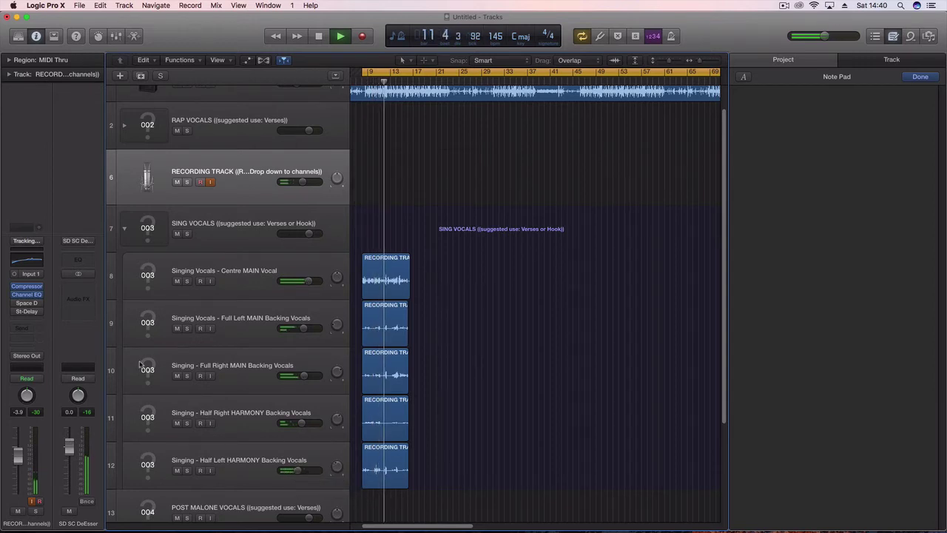
Step: Set the Half Left HARMONY track's Pitch Correction response to 32.8 ms and lower its volume to -8.6 dB while playing back the hook
{"action": "left_click", "coordinate": [250, 470]}
{"action": "left_click", "coordinate": [27, 270]}
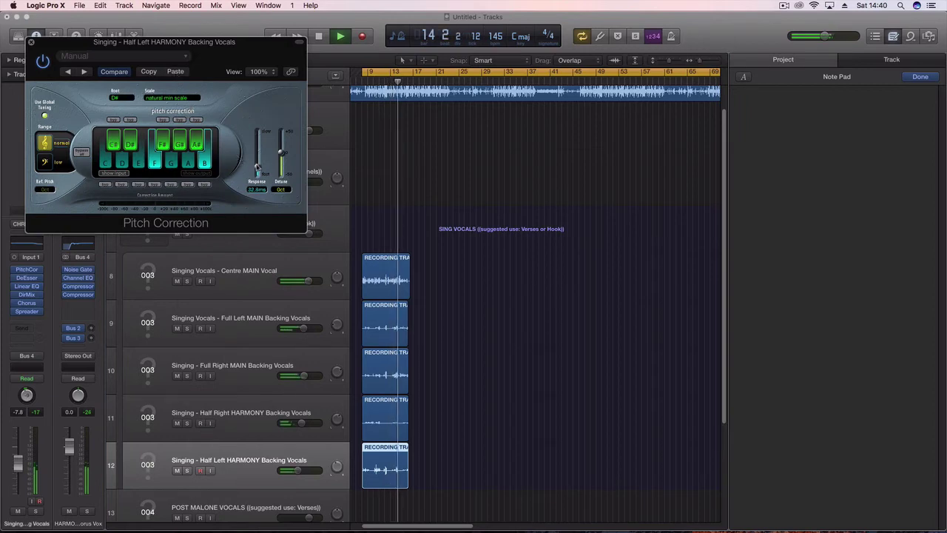
{"action": "left_click", "coordinate": [31, 42]}
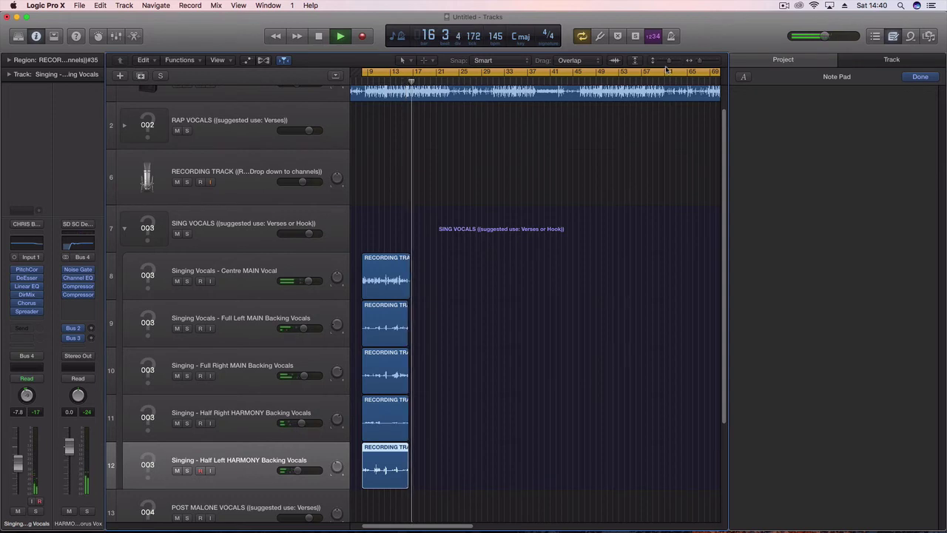
{"action": "key", "text": "space"}
{"action": "key", "text": "space"}
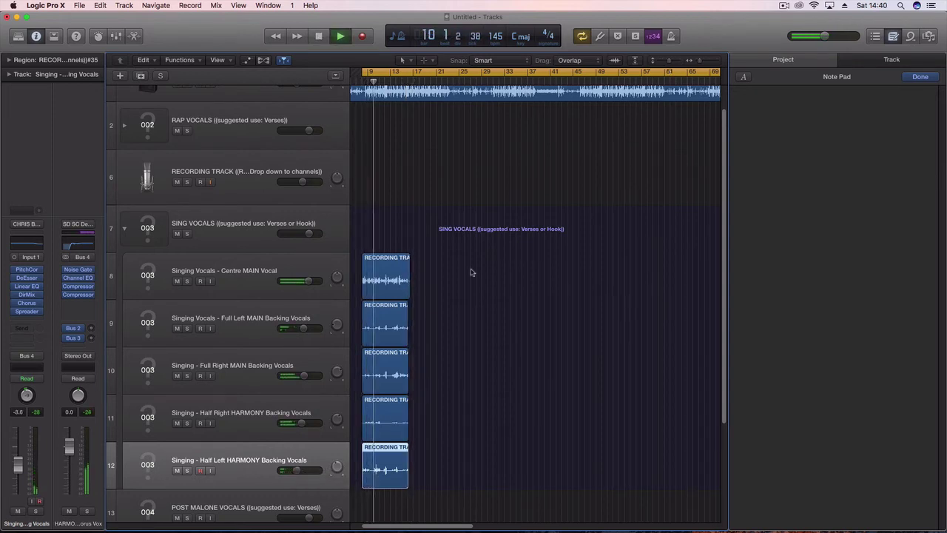
{"action": "left_click_drag", "start_coordinate": [671, 62], "coordinate": [667, 63]}
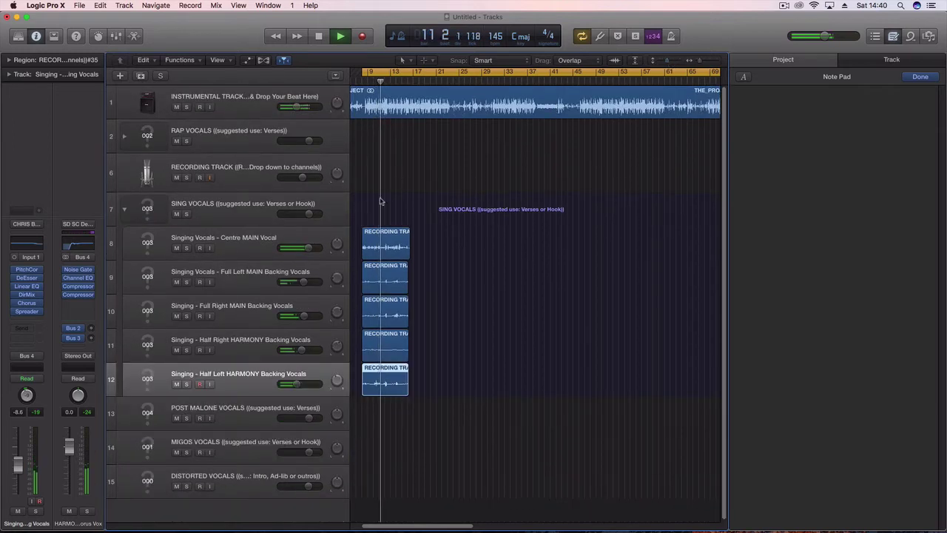
Step: Play back the hook while monitoring through the RECORDING TRACK and set that track's volume to -4.1 dB
{"action": "key", "text": "space"}
{"action": "left_click", "coordinate": [258, 174]}
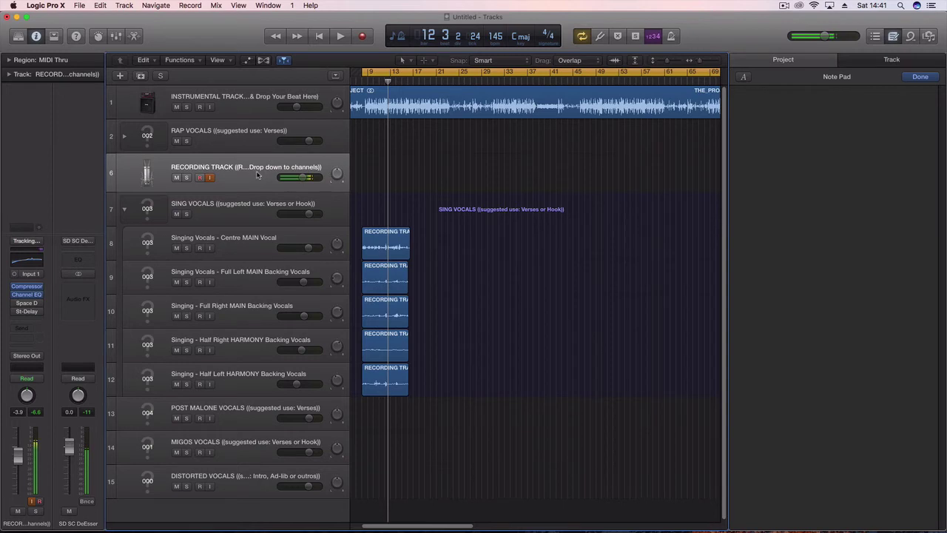
{"action": "key", "text": "space"}
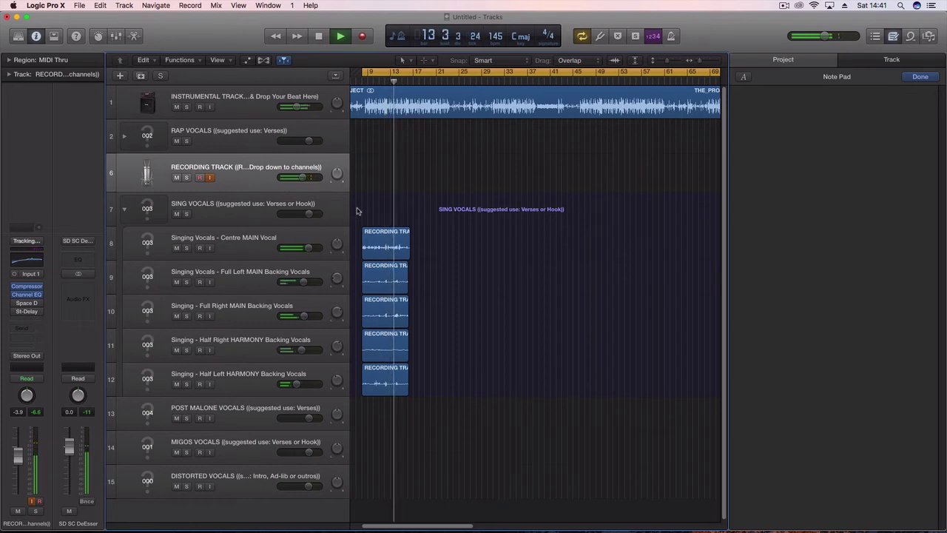
{"action": "key", "text": "space"}
{"action": "left_click_drag", "start_coordinate": [305, 178], "coordinate": [303, 178]}
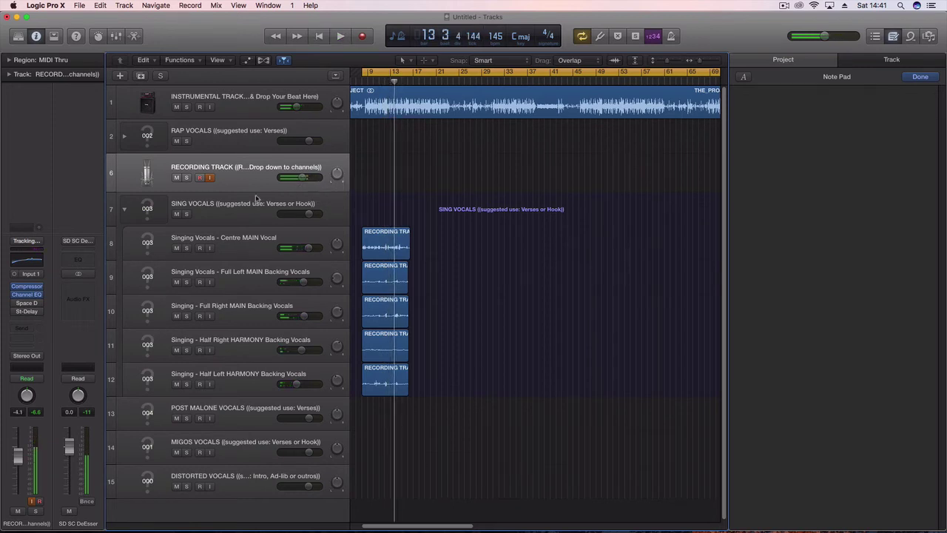
Step: Check the Space Designer reverb on the RECORDING TRACK and record another vocal take over the hook
{"action": "left_click", "coordinate": [27, 302]}
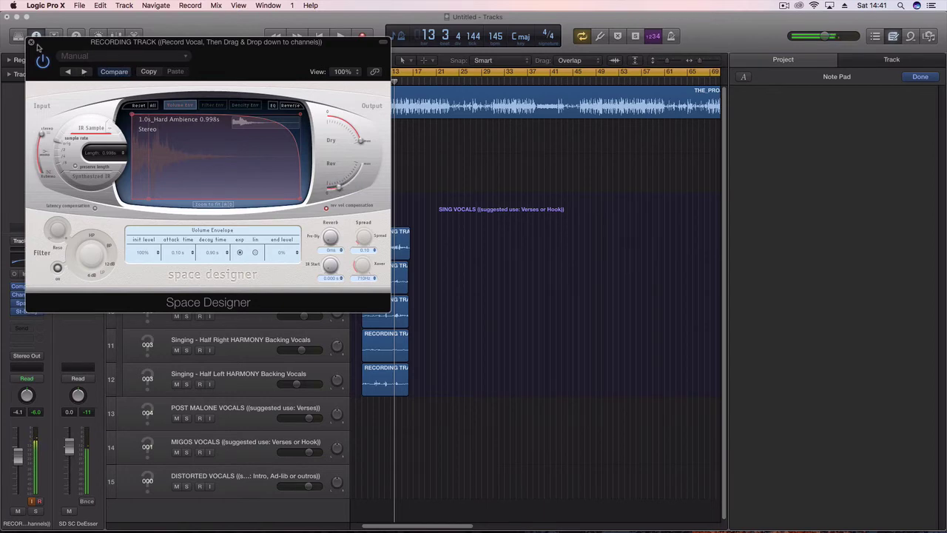
{"action": "left_click", "coordinate": [31, 43]}
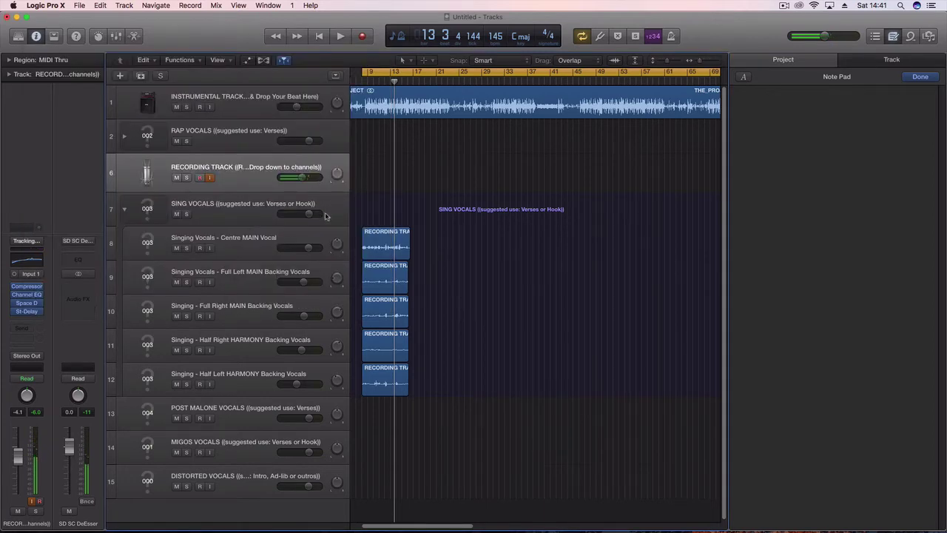
{"action": "key", "text": "r"}
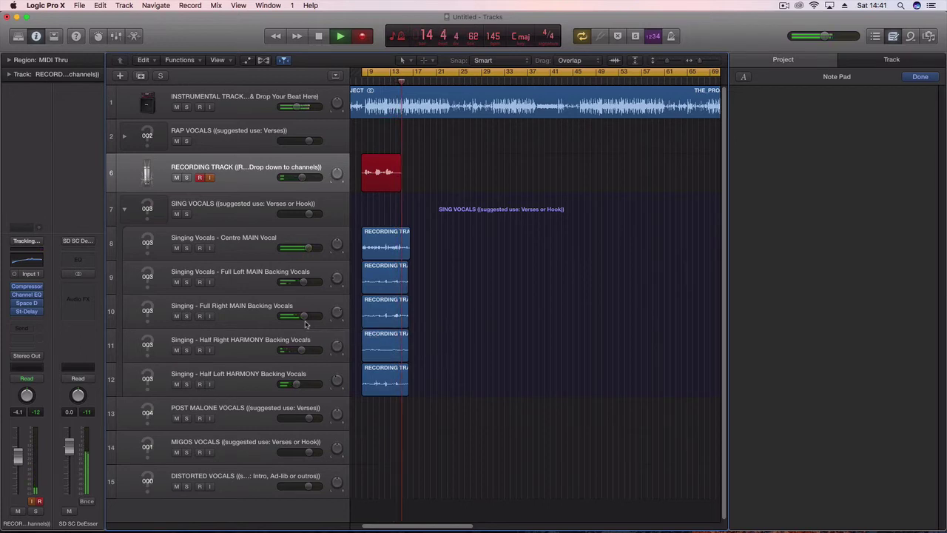
{"action": "key", "text": "space"}
Step: Duplicate the Singing - Half Left HARMONY track, move the new take onto the duplicate, and set its volume to -8.0 dB during playback
{"action": "left_click", "coordinate": [301, 373]}
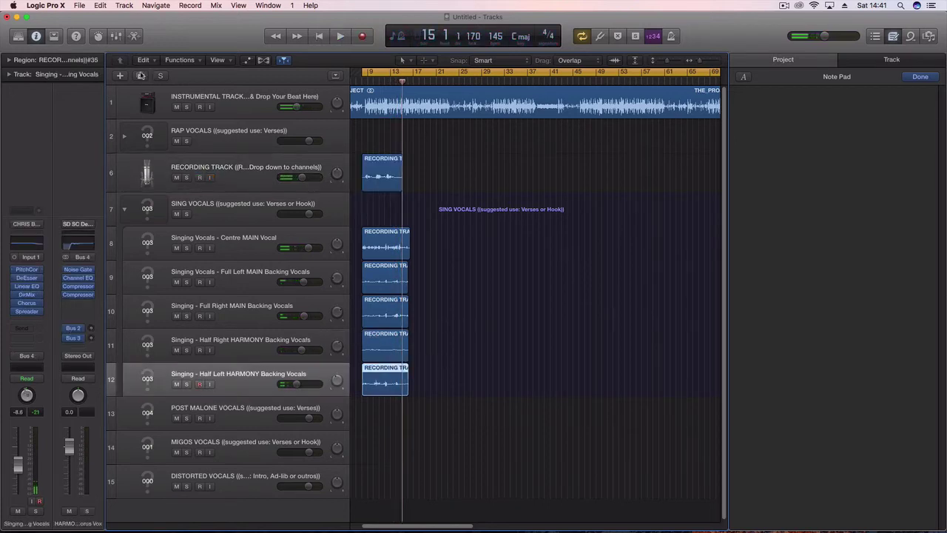
{"action": "left_click", "coordinate": [141, 75]}
{"action": "left_click_drag", "start_coordinate": [382, 174], "coordinate": [384, 403]}
{"action": "key", "text": "space"}
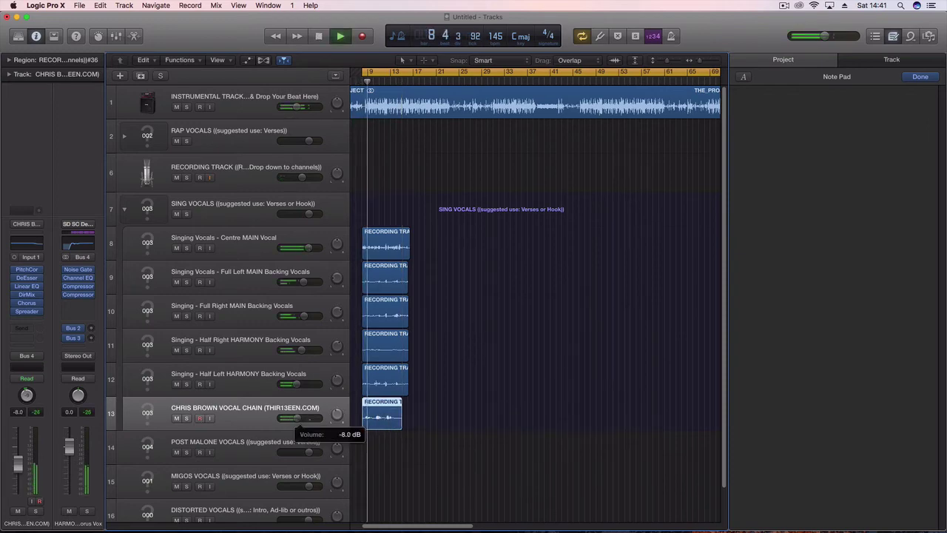
{"action": "left_click", "coordinate": [80, 270]}
{"action": "key", "text": "space"}
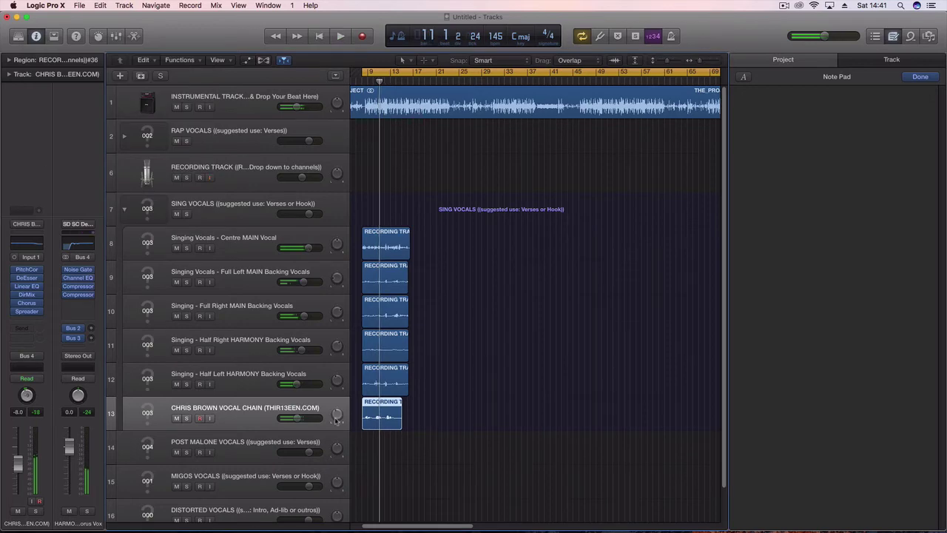
{"action": "left_click", "coordinate": [199, 177]}
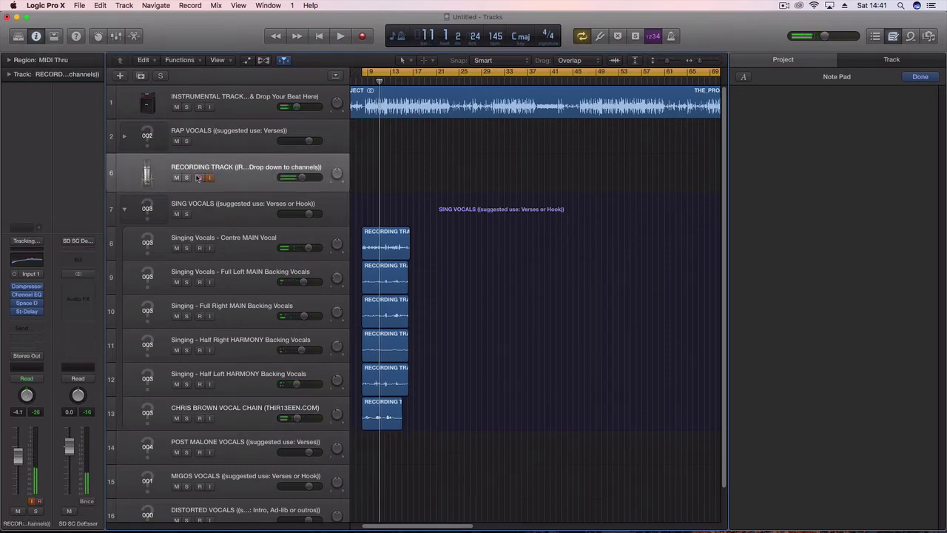
{"action": "scroll", "coordinate": [317, 248], "scroll_direction": "down", "scroll_amount": 2}
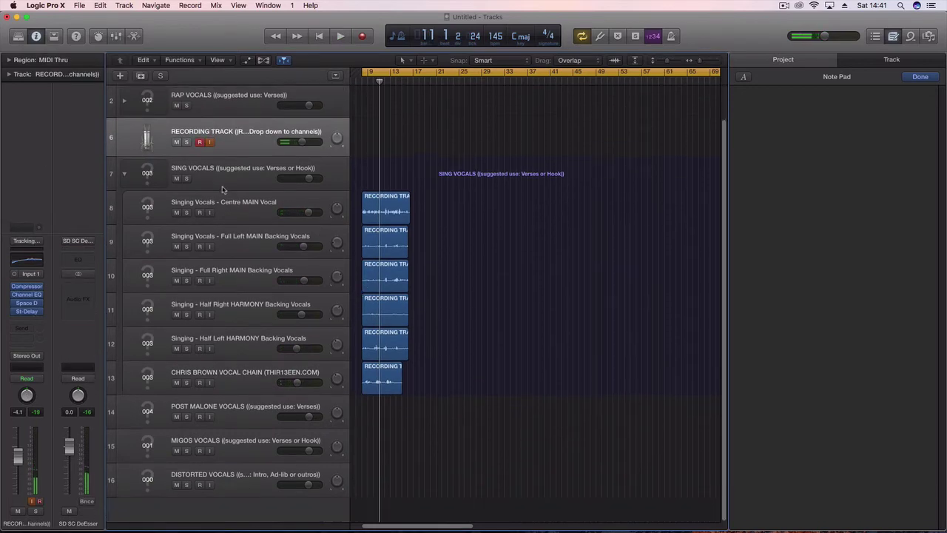
{"action": "scroll", "coordinate": [222, 186], "scroll_direction": "up", "scroll_amount": 2}
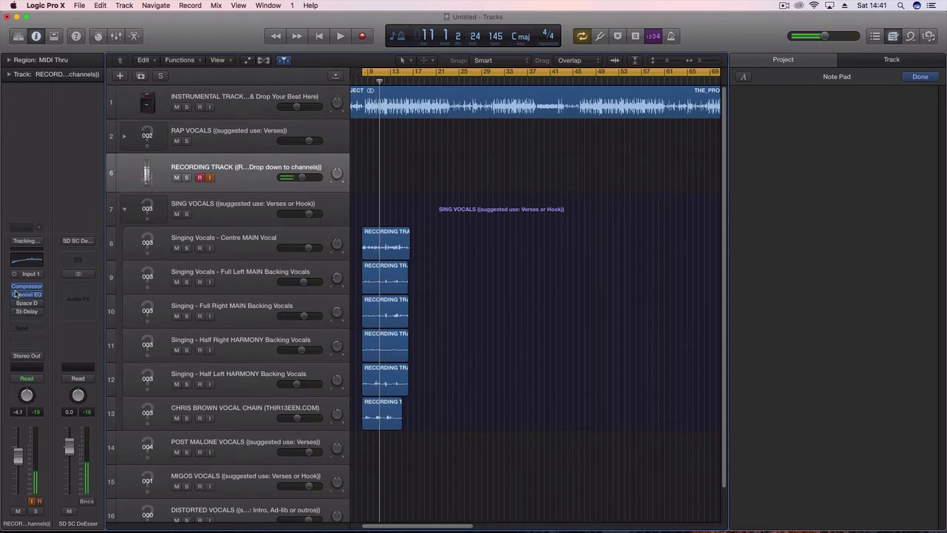
{"action": "left_click", "coordinate": [127, 211]}
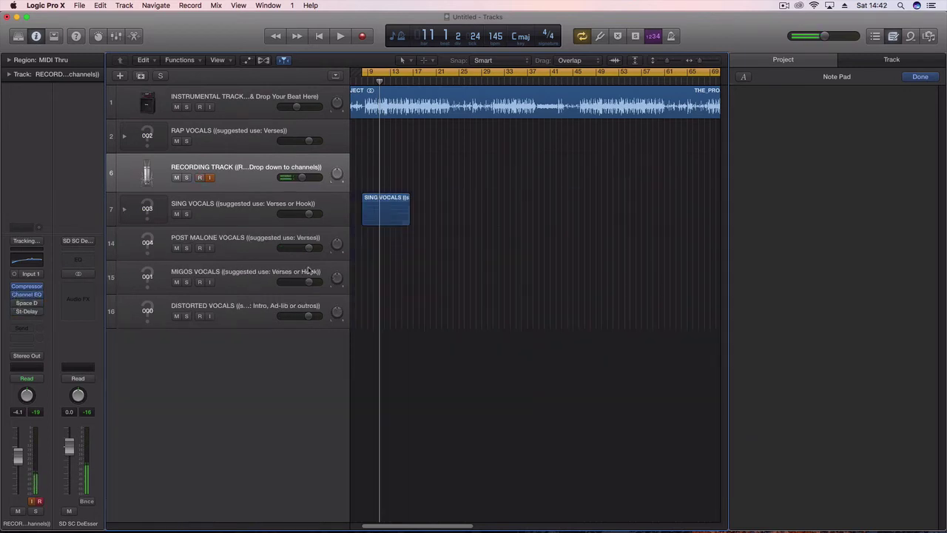
{"action": "left_click", "coordinate": [657, 63]}
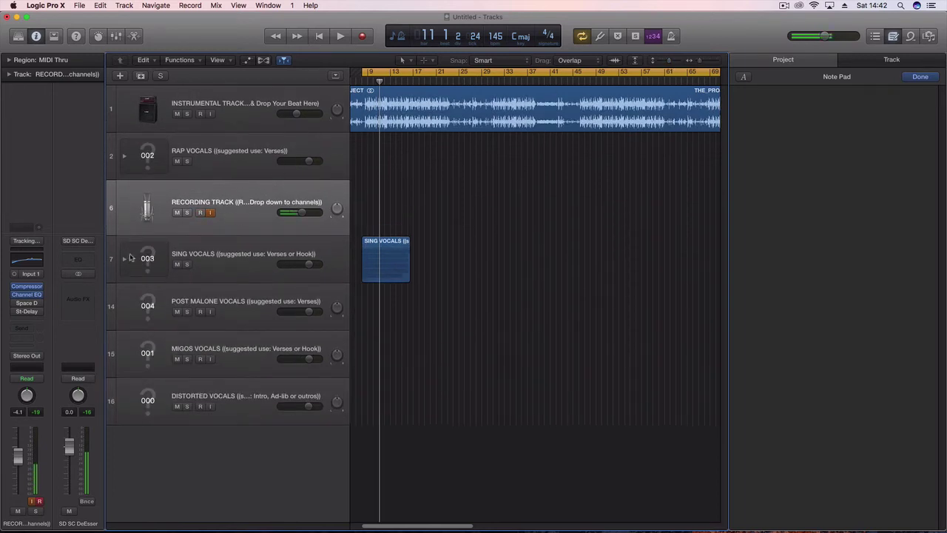
Step: Move the latest take from the CHRIS BROWN VOCAL CHAIN track to the MIGOS VOCALS track and collapse the SING VOCALS stack
{"action": "left_click", "coordinate": [124, 258]}
{"action": "scroll", "coordinate": [550, 159], "scroll_direction": "down", "scroll_amount": 1}
{"action": "left_click", "coordinate": [669, 62]}
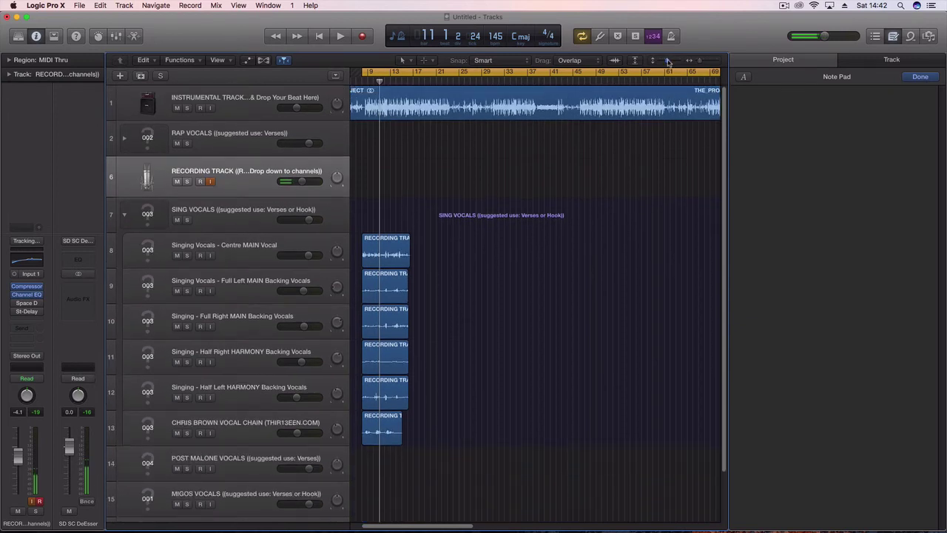
{"action": "scroll", "coordinate": [402, 319], "scroll_direction": "down", "scroll_amount": 1}
{"action": "left_click", "coordinate": [392, 434]}
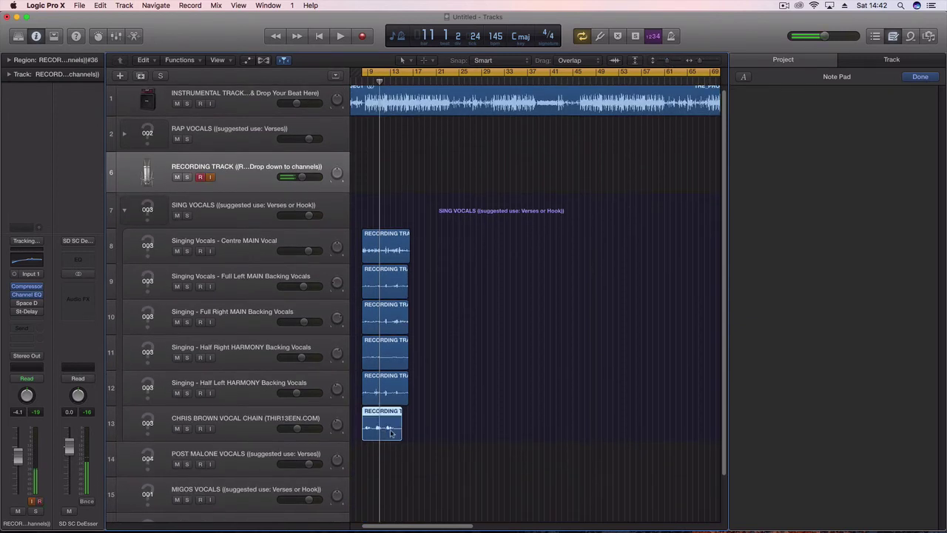
{"action": "left_click_drag", "start_coordinate": [375, 434], "coordinate": [375, 506]}
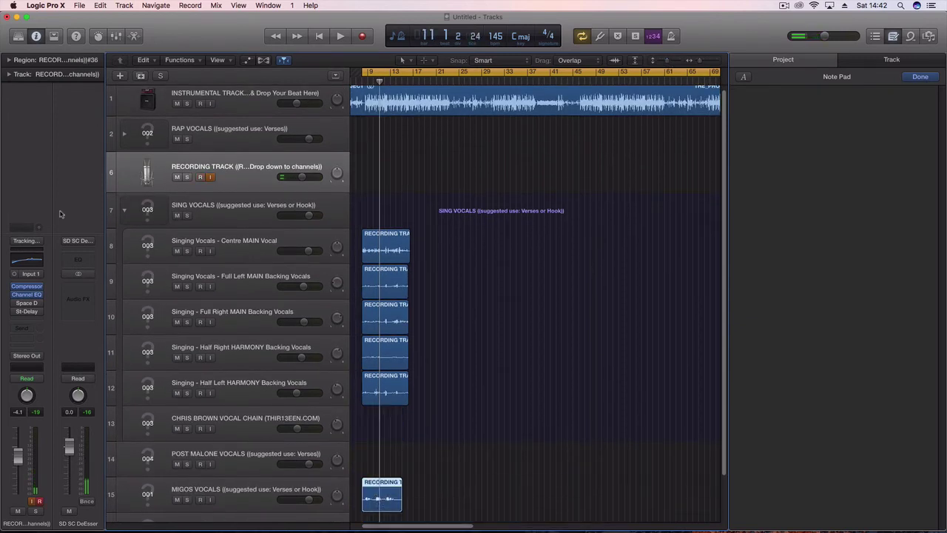
{"action": "left_click", "coordinate": [124, 212]}
{"action": "left_click", "coordinate": [144, 288]}
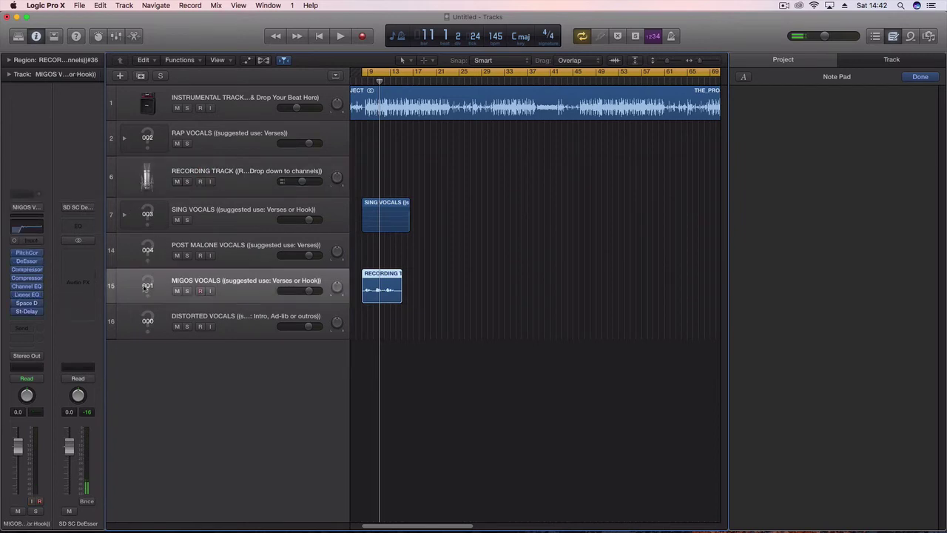
Step: During playback, set MIGOS VOCALS to -0.5 dB, paste the copied Pitch Correction settings, and set the response to about 20 ms
{"action": "key", "text": "space"}
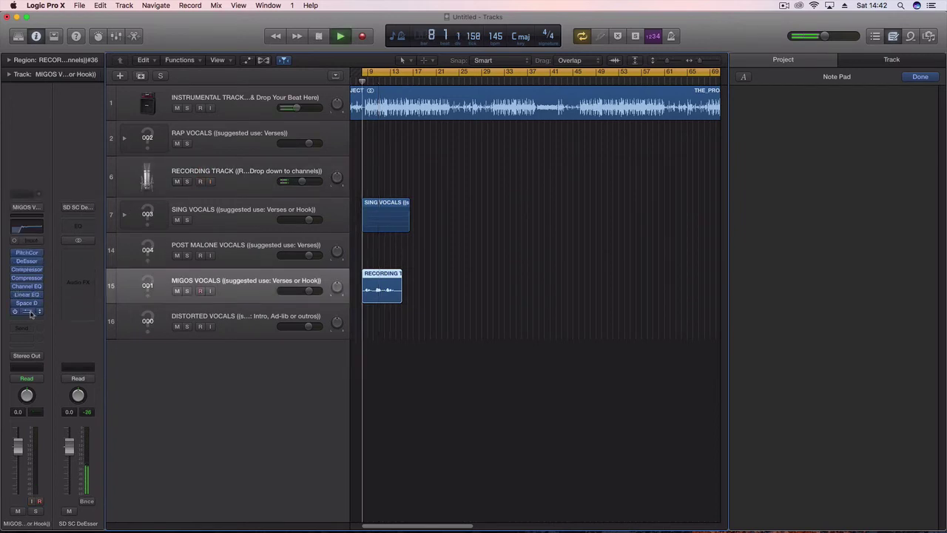
{"action": "left_click_drag", "start_coordinate": [308, 290], "coordinate": [306, 290]}
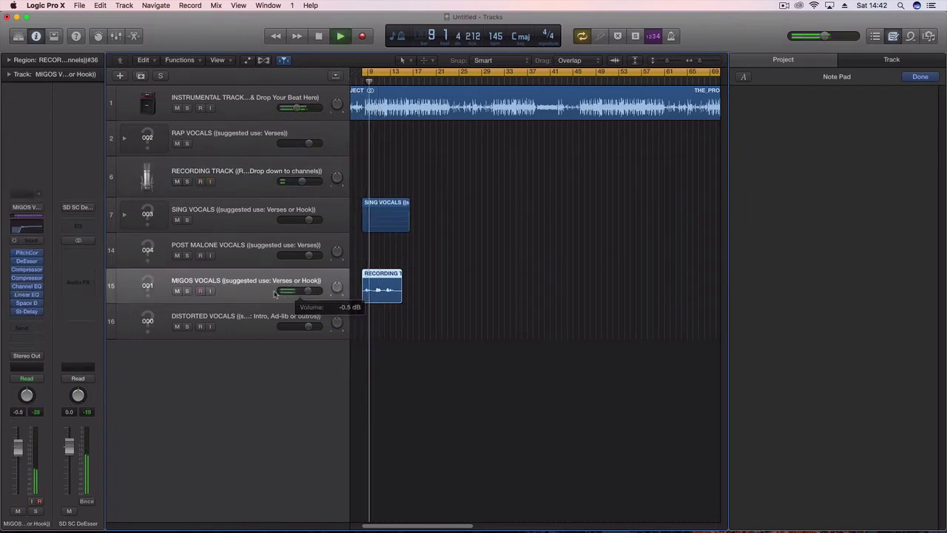
{"action": "left_click", "coordinate": [26, 253]}
{"action": "left_click", "coordinate": [180, 72]}
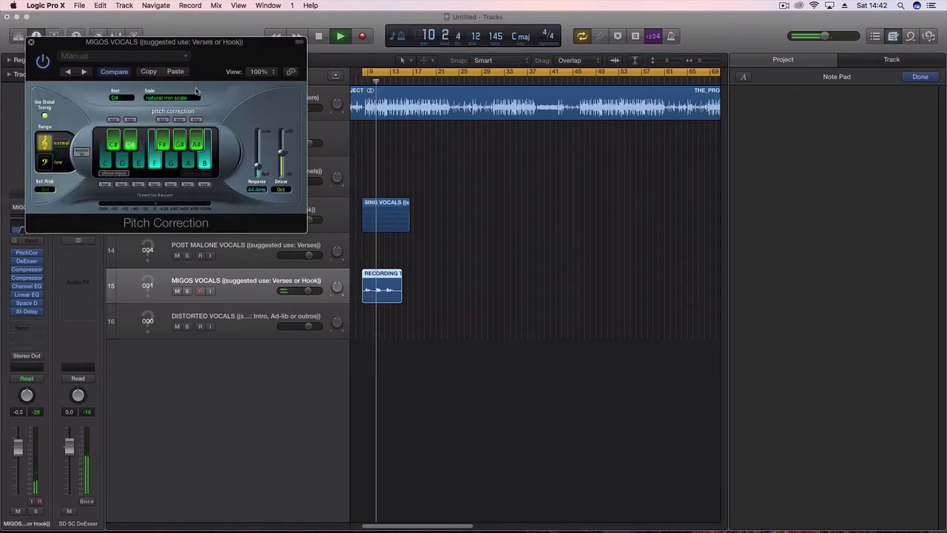
{"action": "key", "text": "space"}
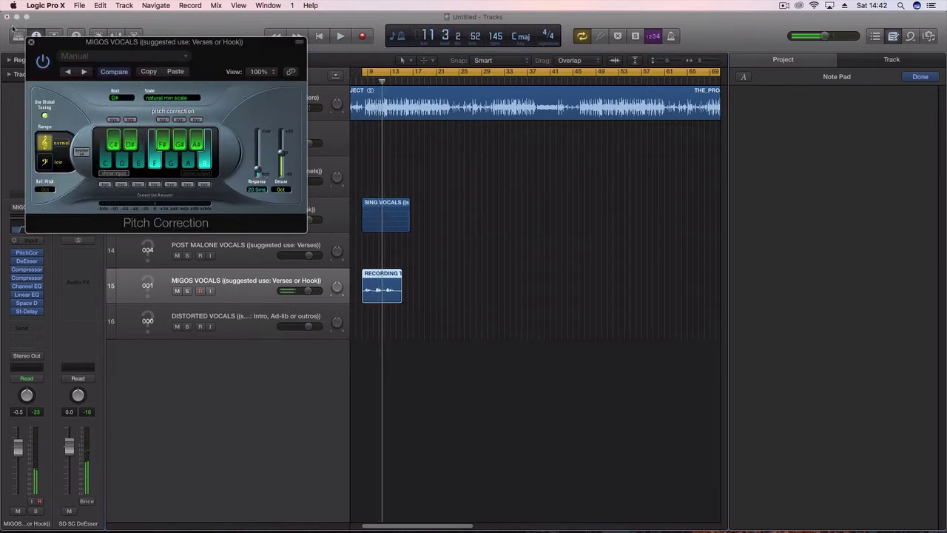
{"action": "left_click", "coordinate": [31, 42]}
Step: Solo MIGOS VOCALS and, during playback, set its volume to -0.2 dB, raise its Space Designer reverb level, and set Dry to -2.6 dB
{"action": "left_click", "coordinate": [190, 291]}
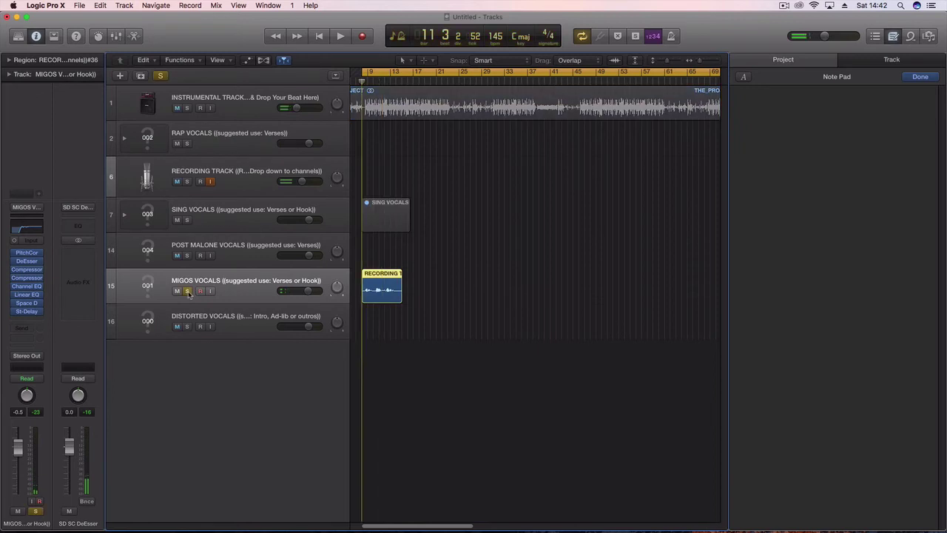
{"action": "key", "text": "space"}
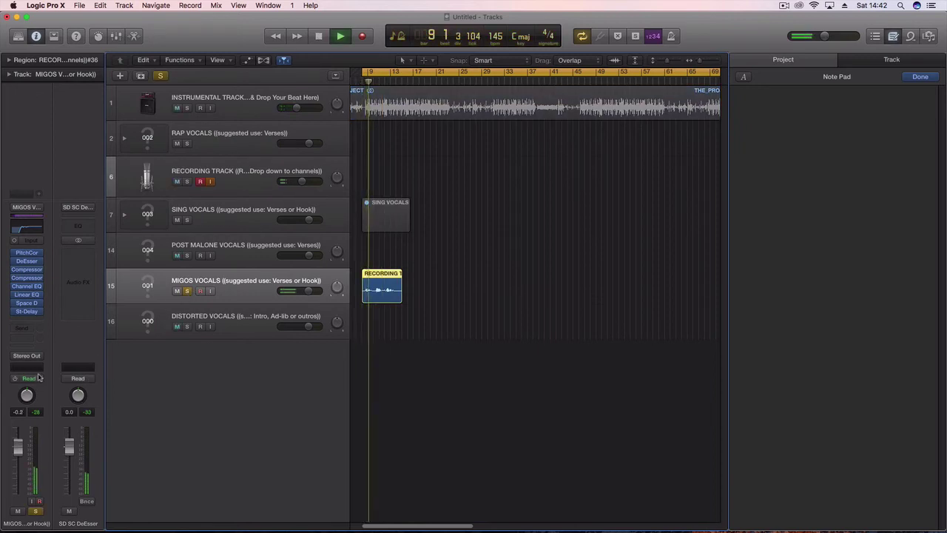
{"action": "left_click", "coordinate": [27, 303]}
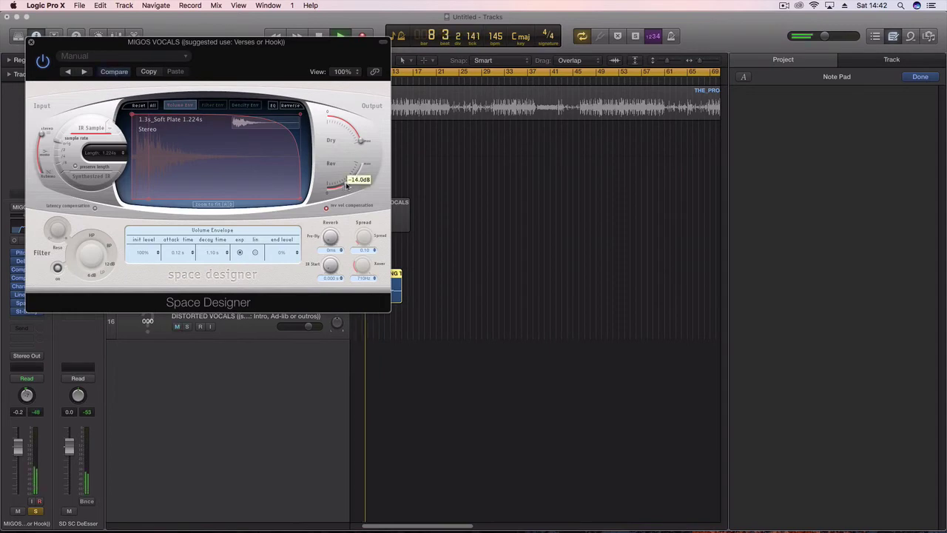
{"action": "left_click_drag", "start_coordinate": [362, 142], "coordinate": [360, 136]}
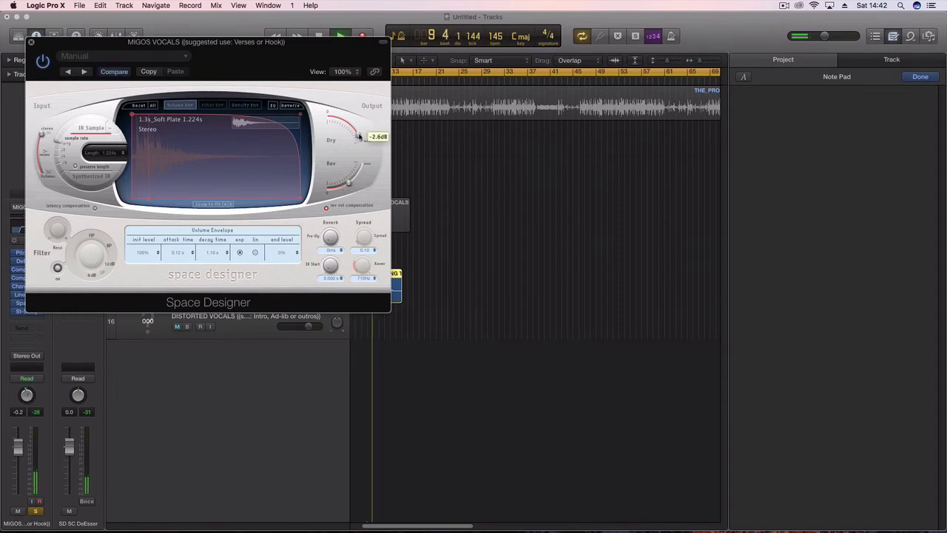
{"action": "key", "text": "super+w"}
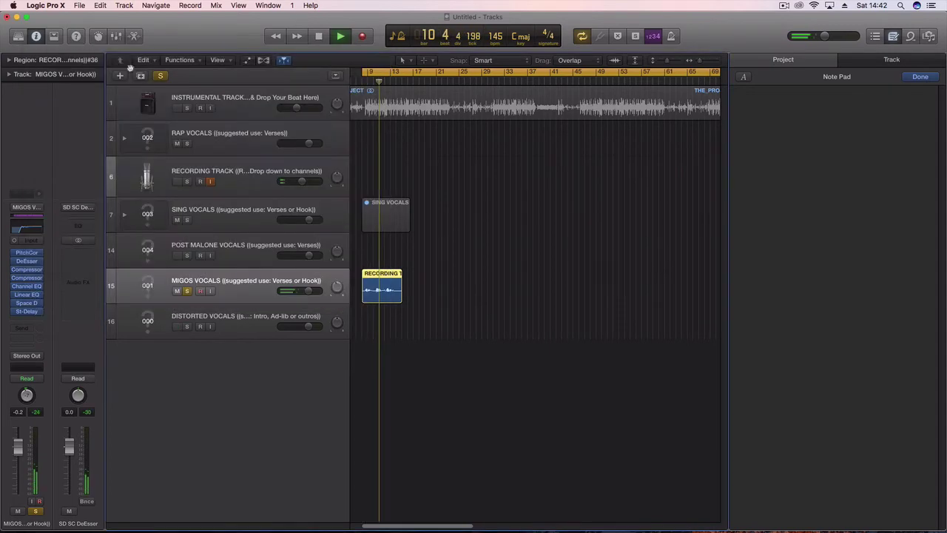
{"action": "key", "text": "space"}
Step: Turn off solo on the MIGOS VOCALS track and check its Space Designer settings
{"action": "left_click", "coordinate": [253, 179]}
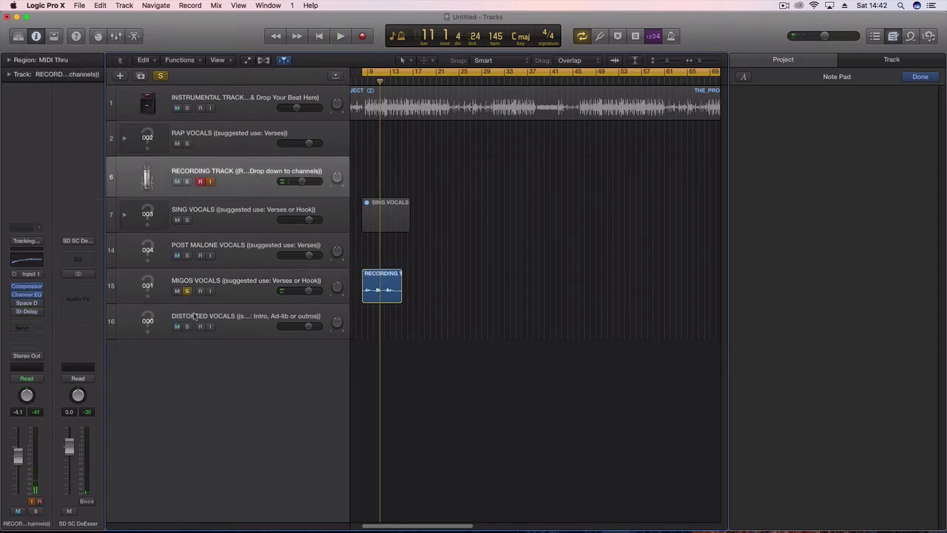
{"action": "left_click", "coordinate": [187, 292]}
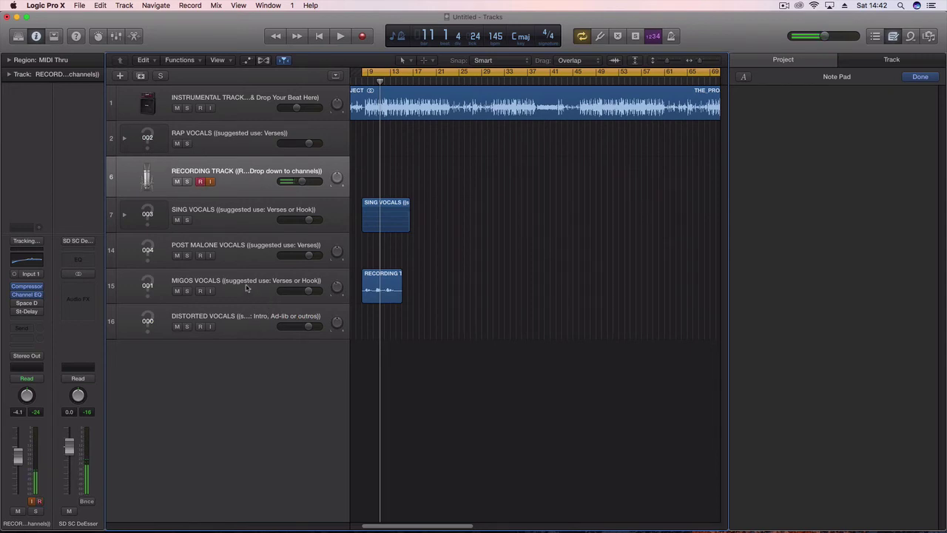
{"action": "left_click", "coordinate": [172, 282]}
{"action": "left_click", "coordinate": [27, 304]}
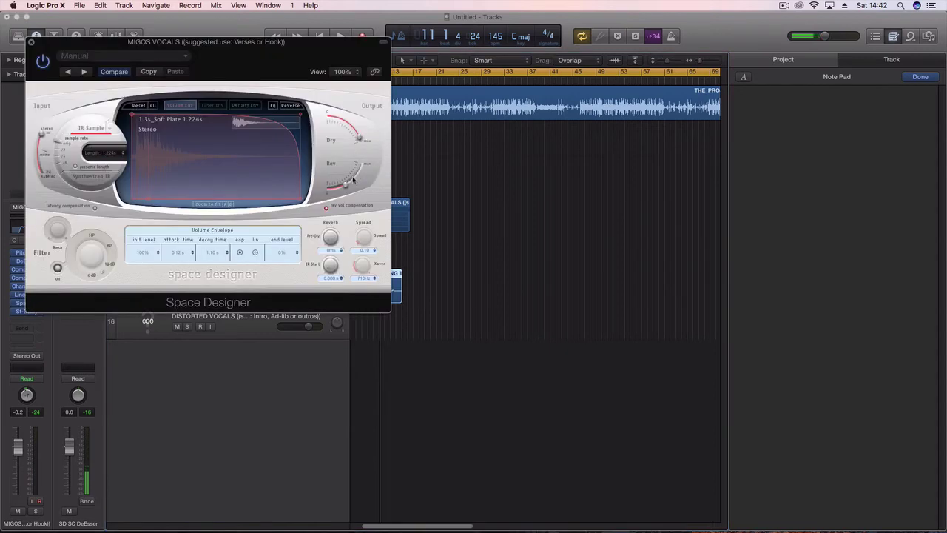
{"action": "left_click", "coordinate": [30, 42]}
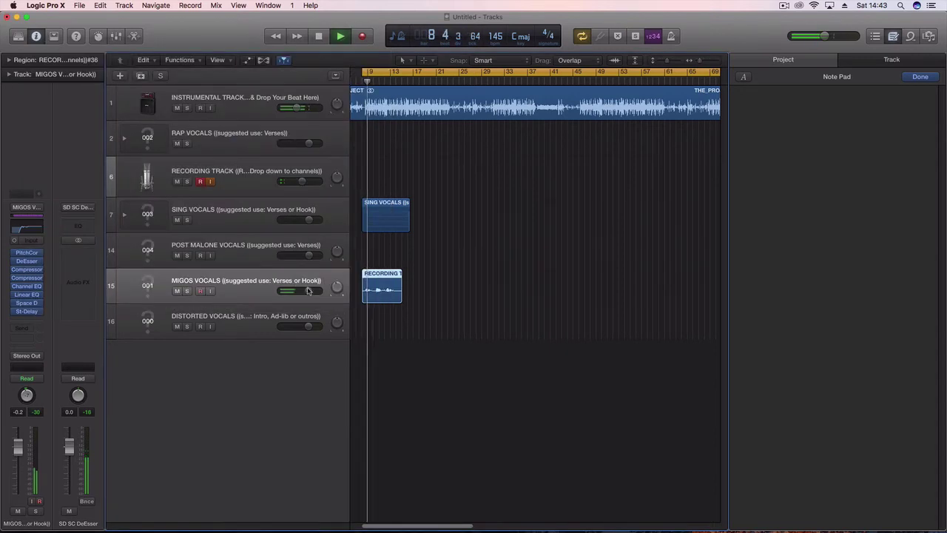
Step: Play the hook in the full mix, lowering MIGOS VOCALS to -0.6 dB and setting its Space Designer reverb level to -7.6 dB
{"action": "left_click", "coordinate": [28, 304]}
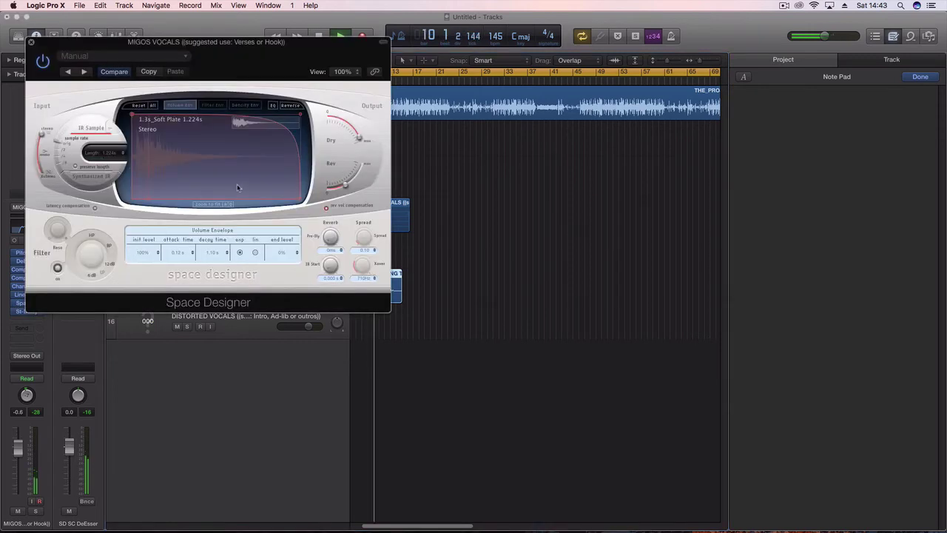
{"action": "mouse_move", "coordinate": [335, 189]}
{"action": "left_mouse_down"}
{"action": "mouse_move", "coordinate": [340, 174]}
{"action": "mouse_move", "coordinate": [346, 186]}
{"action": "left_mouse_up"}
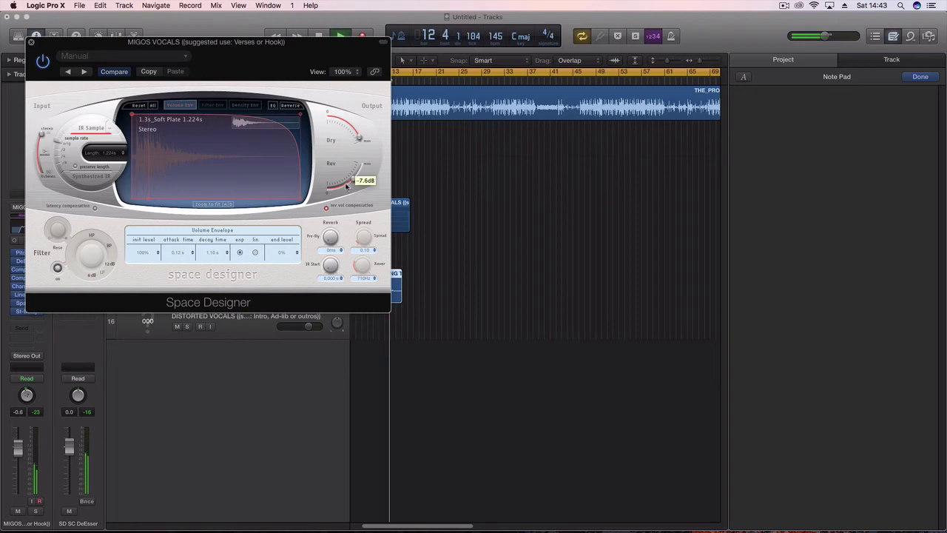
{"action": "left_click", "coordinate": [31, 41]}
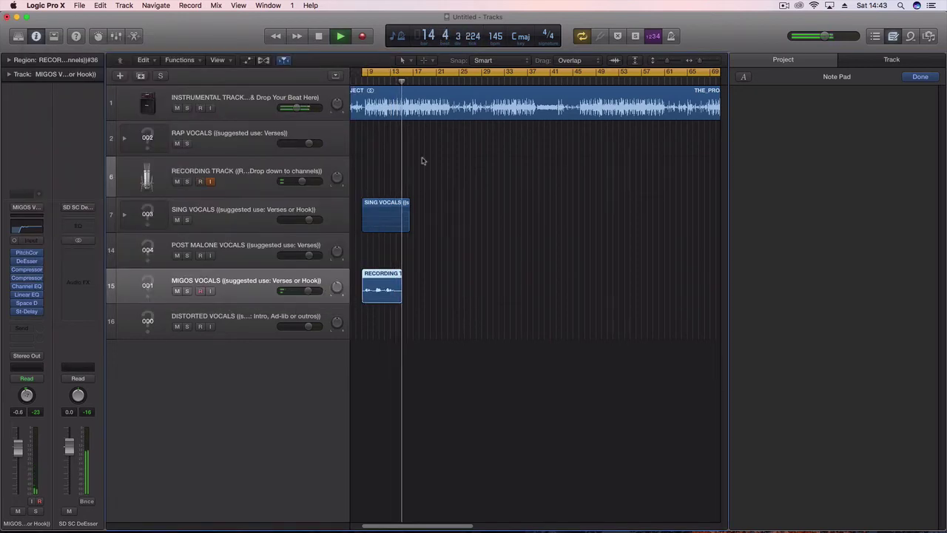
{"action": "key", "text": "space"}
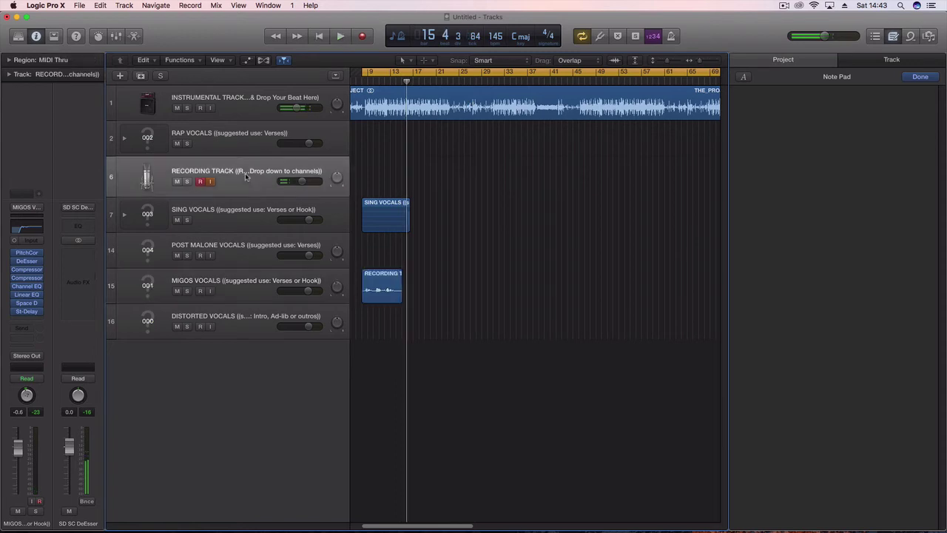
Step: Duplicate the hook's SING VOCALS and MIGOS VOCALS regions so the copies follow the first pass, and play the join
{"action": "left_click", "coordinate": [259, 190]}
{"action": "left_click_drag", "start_coordinate": [668, 62], "coordinate": [673, 62]}
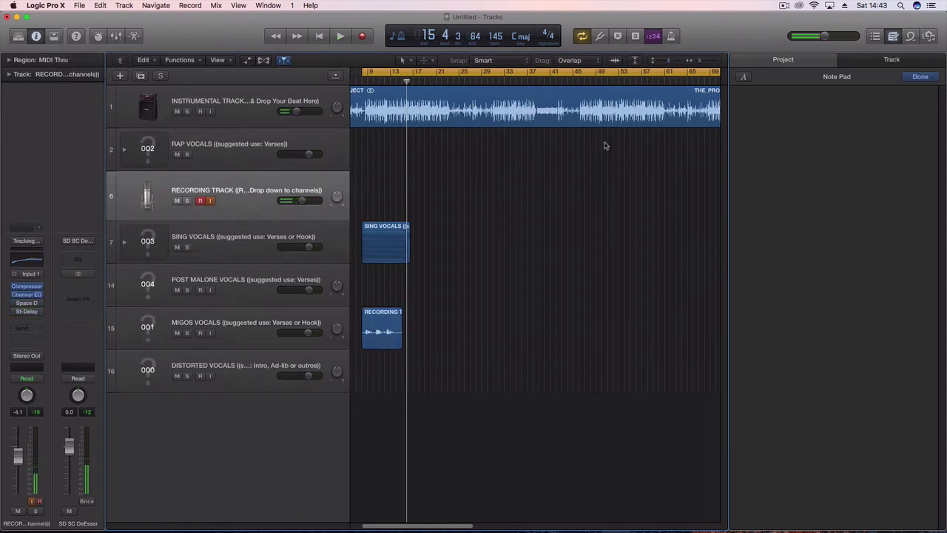
{"action": "left_click_drag", "start_coordinate": [445, 343], "coordinate": [418, 256]}
{"action": "key", "text": "comma"}
{"action": "key", "text": "space"}
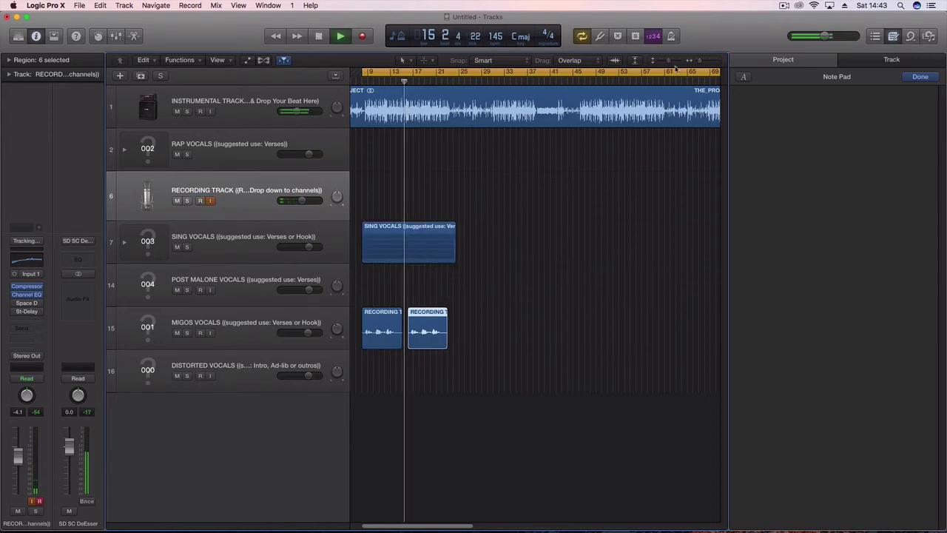
Step: Expand the SING VOCALS stack and shift the six copied hook regions to start at about bar 15.9, checking them in playback
{"action": "left_click_drag", "start_coordinate": [669, 61], "coordinate": [702, 60]}
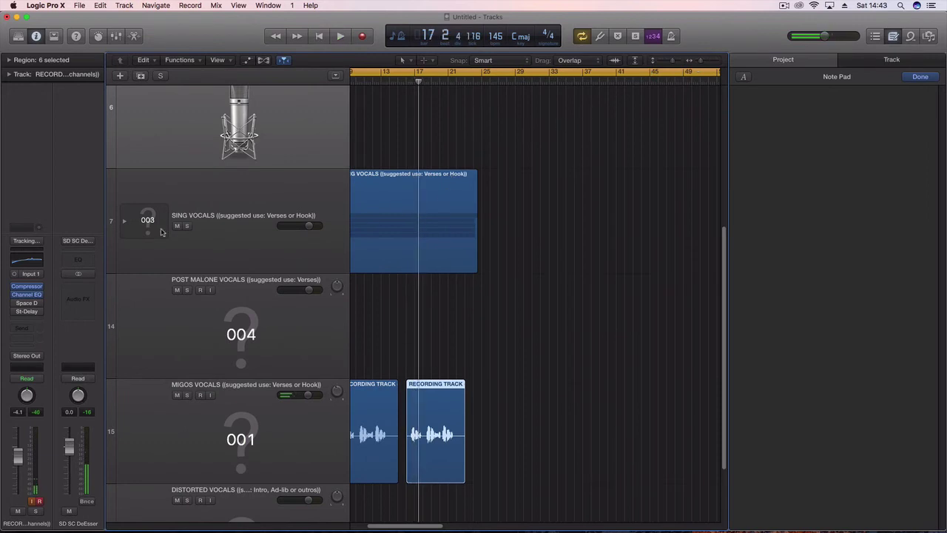
{"action": "left_click", "coordinate": [125, 221]}
{"action": "scroll", "coordinate": [419, 124], "scroll_direction": "down", "scroll_amount": 1}
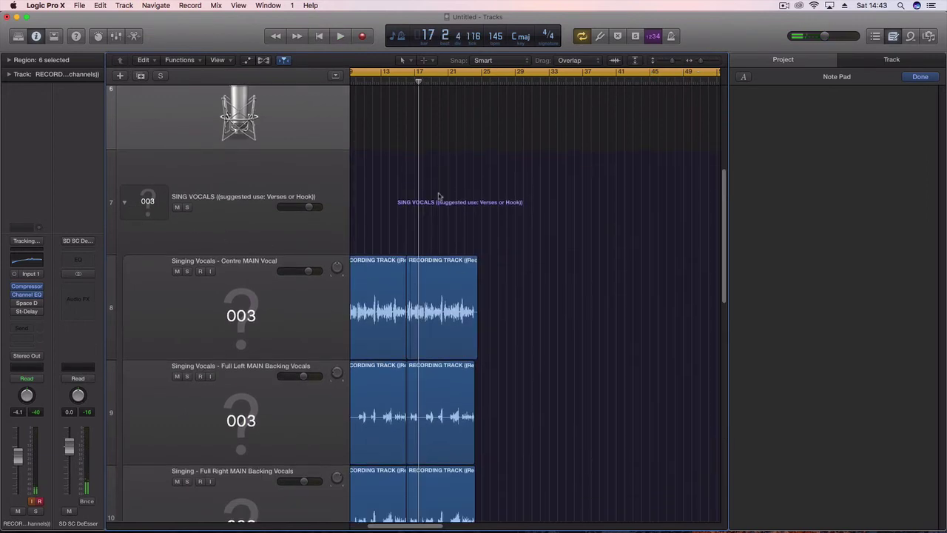
{"action": "scroll", "coordinate": [439, 196], "scroll_direction": "down", "scroll_amount": 15}
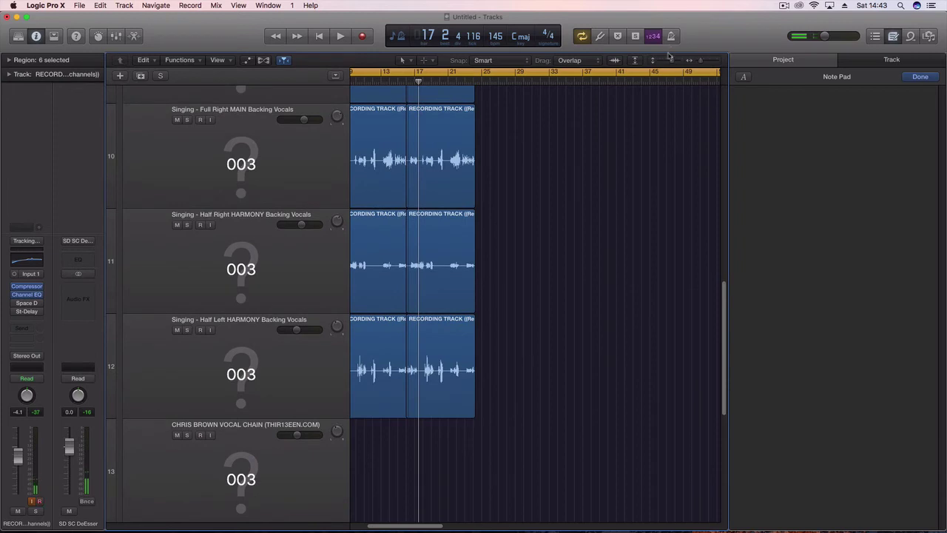
{"action": "left_click_drag", "start_coordinate": [671, 61], "coordinate": [668, 62]}
{"action": "left_click_drag", "start_coordinate": [492, 472], "coordinate": [638, 46]}
{"action": "left_click_drag", "start_coordinate": [700, 61], "coordinate": [703, 61]}
{"action": "left_click", "coordinate": [893, 37]}
{"action": "left_click_drag", "start_coordinate": [478, 187], "coordinate": [475, 188]}
{"action": "left_click", "coordinate": [357, 83]}
{"action": "key", "text": "space"}
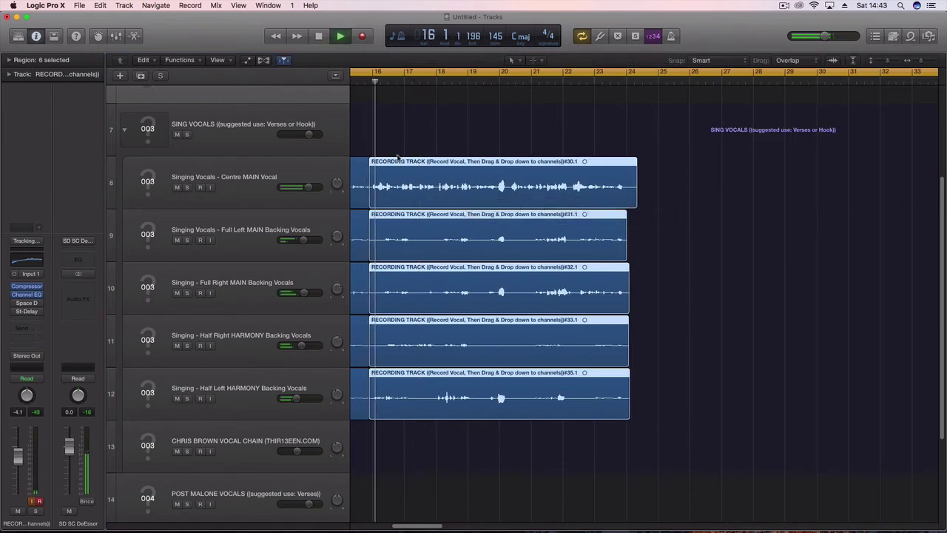
Step: During playback, move the six copied hook regions earlier to start at about bar 15.5
{"action": "left_click_drag", "start_coordinate": [429, 221], "coordinate": [399, 195]}
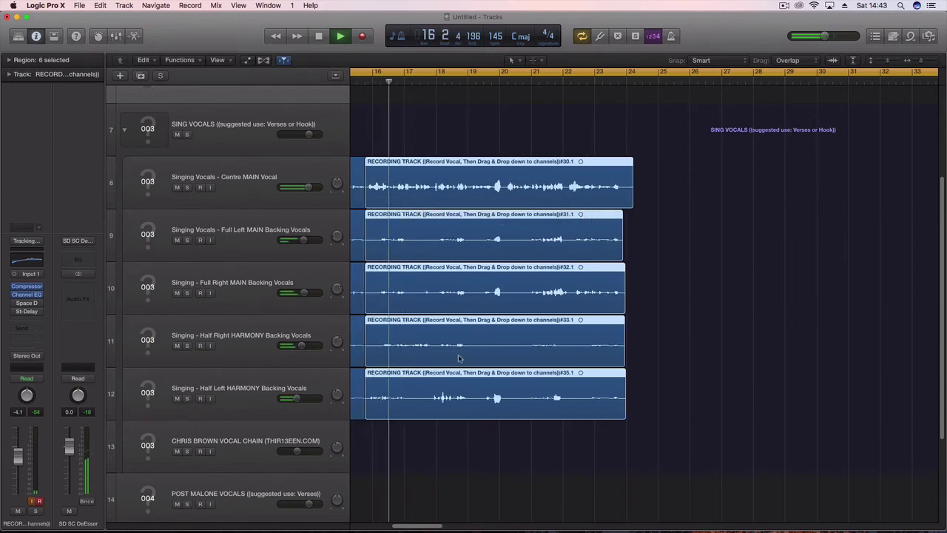
{"action": "left_click_drag", "start_coordinate": [432, 525], "coordinate": [427, 526]}
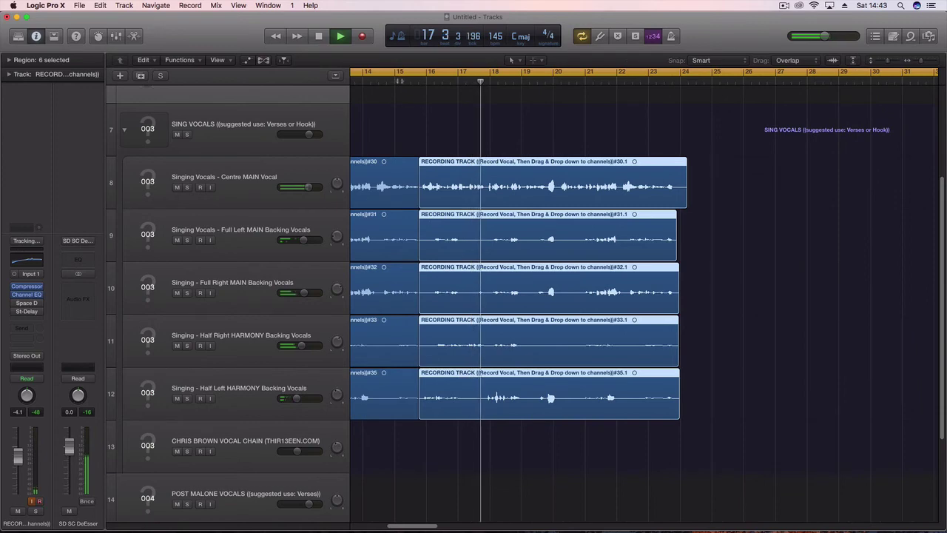
{"action": "left_click_drag", "start_coordinate": [446, 188], "coordinate": [439, 187]}
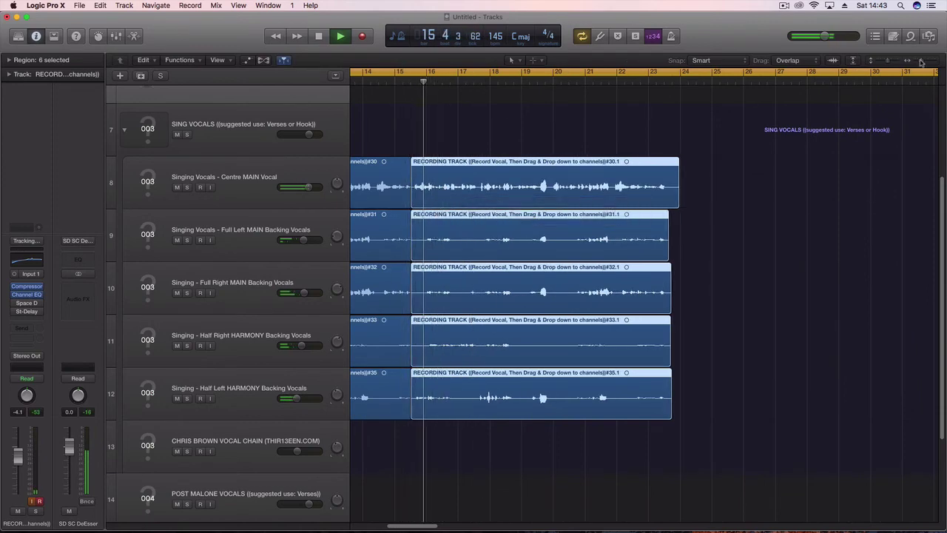
Step: Fine-tune the six copied regions' timing against the beat, replaying the join, so they start at about bar 15.65
{"action": "left_click_drag", "start_coordinate": [921, 61], "coordinate": [923, 61]}
{"action": "key", "text": "space"}
{"action": "left_click_drag", "start_coordinate": [417, 188], "coordinate": [424, 188]}
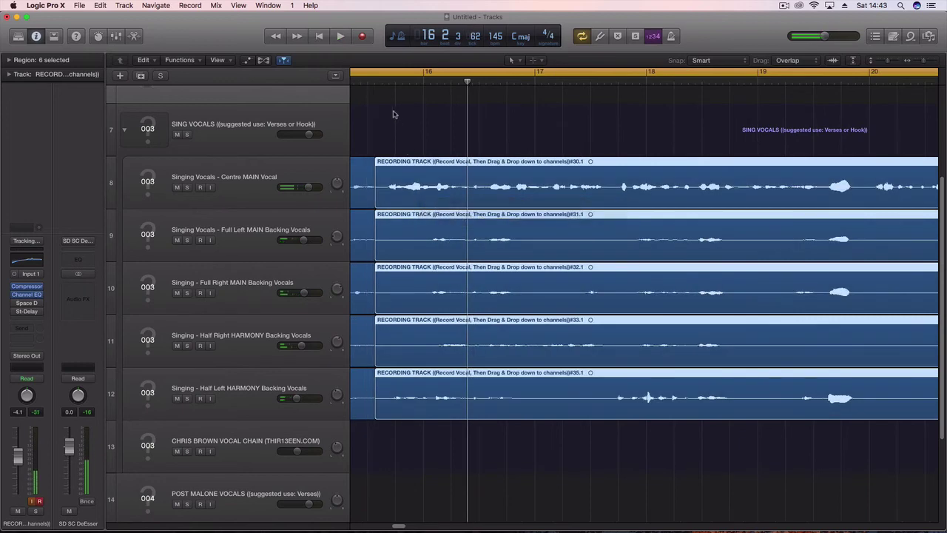
{"action": "key", "text": "space"}
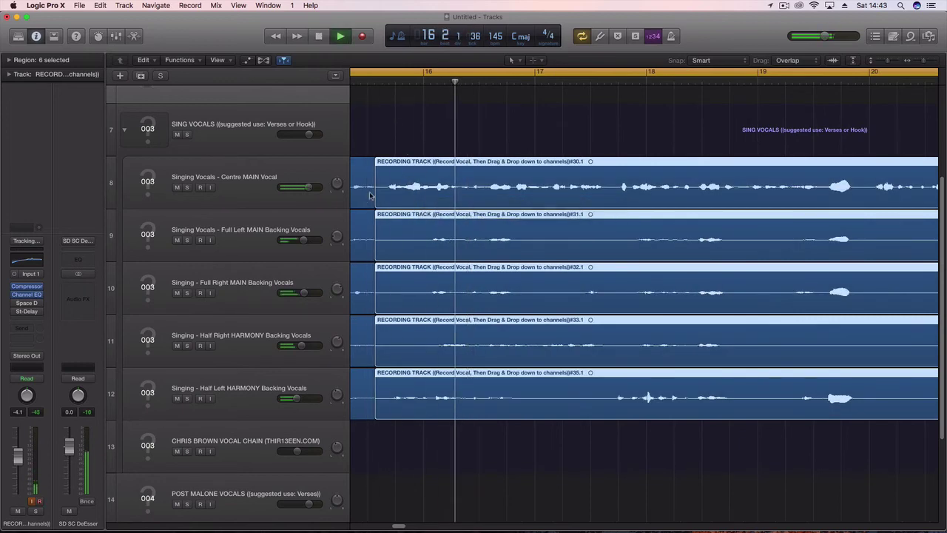
{"action": "left_click_drag", "start_coordinate": [376, 197], "coordinate": [422, 191]}
{"action": "key", "text": "space"}
{"action": "left_click", "coordinate": [355, 79]}
{"action": "key", "text": "space"}
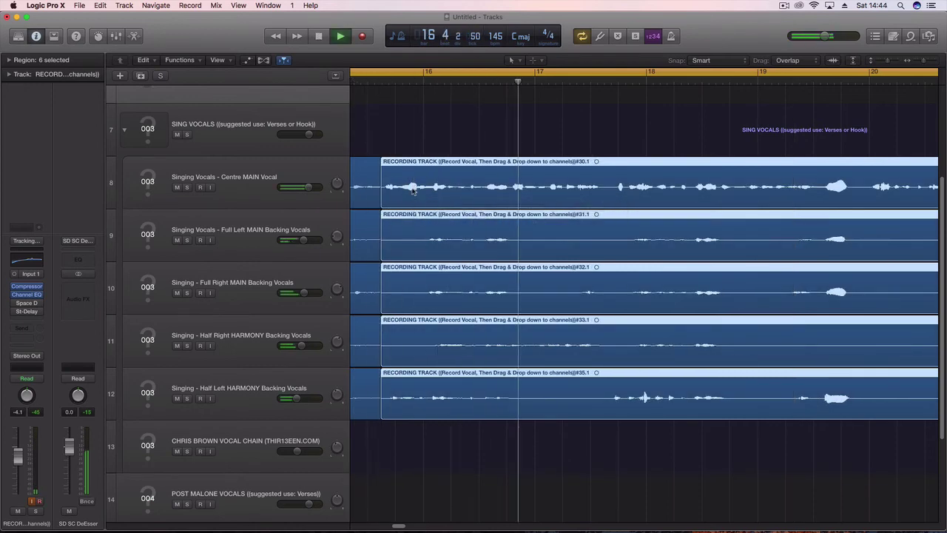
{"action": "left_click_drag", "start_coordinate": [386, 203], "coordinate": [389, 203]}
Step: Trim the ends of the five first-pass singing regions, ending the Centre MAIN Vocal region at about bar 15.9
{"action": "left_click_drag", "start_coordinate": [369, 448], "coordinate": [374, 179]}
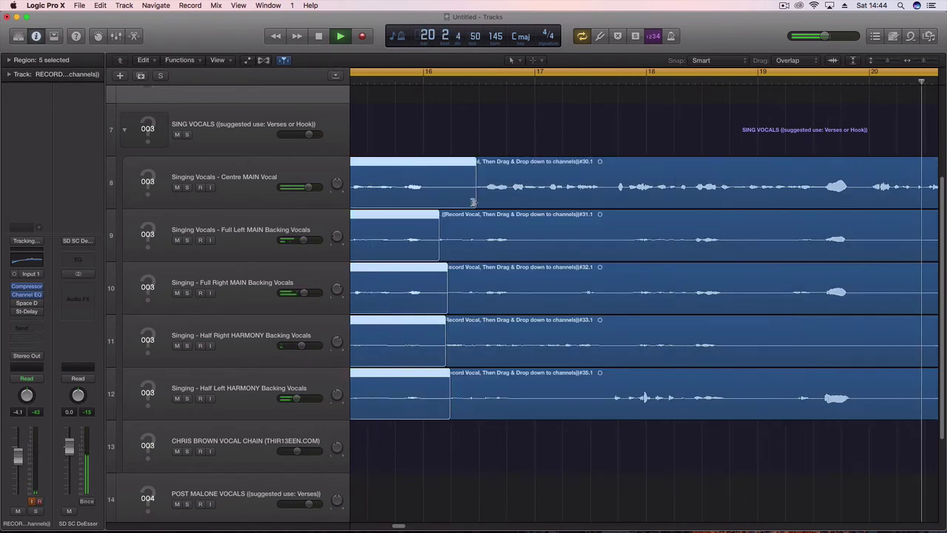
{"action": "left_click_drag", "start_coordinate": [474, 201], "coordinate": [452, 199]}
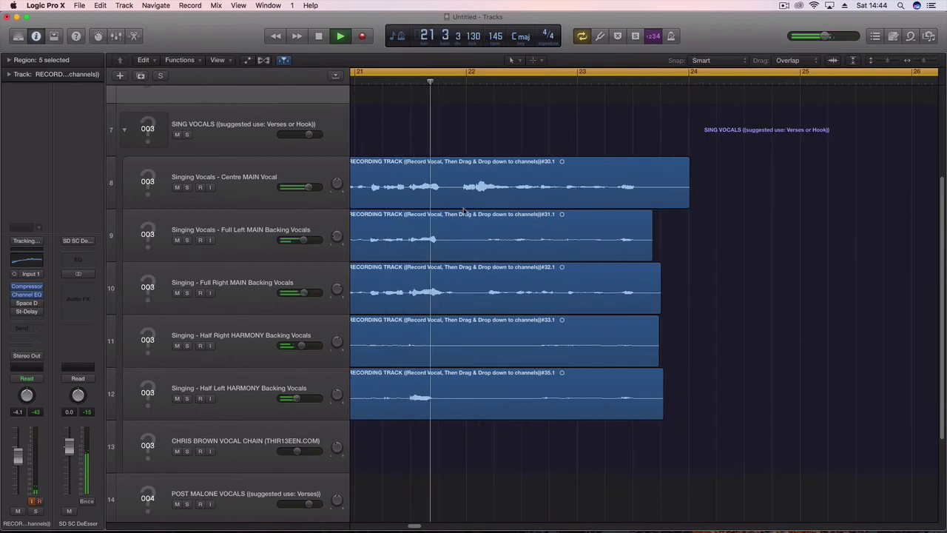
{"action": "left_click_drag", "start_coordinate": [414, 527], "coordinate": [395, 527]}
{"action": "left_click", "coordinate": [514, 137]}
{"action": "left_click", "coordinate": [591, 191]}
{"action": "key", "text": "space"}
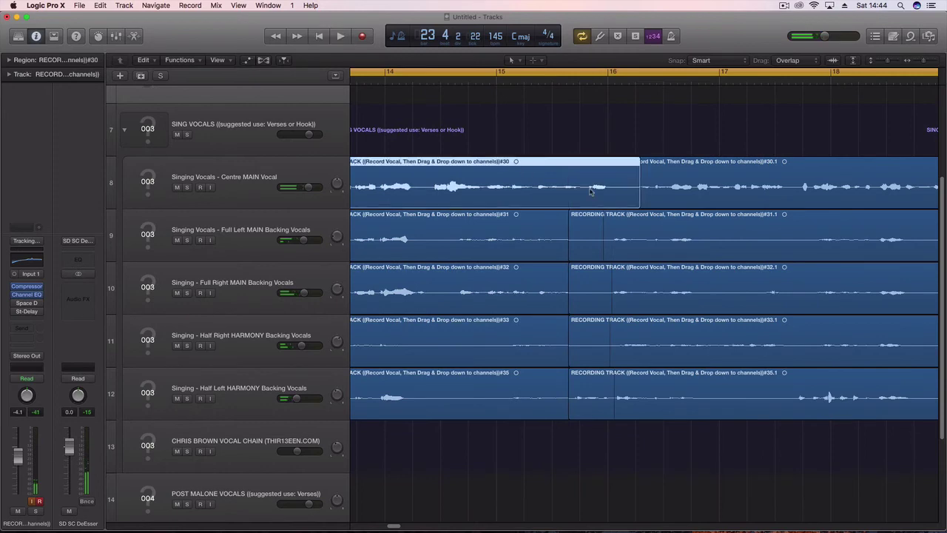
{"action": "left_click_drag", "start_coordinate": [622, 202], "coordinate": [570, 198]}
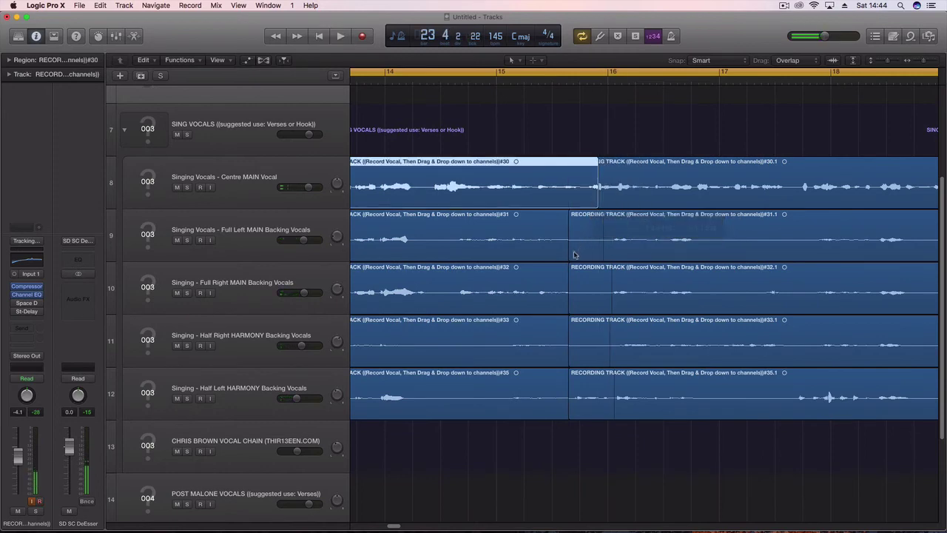
Step: Trim the starts of the second-pass lead, backing and harmony regions on the singing tracks toward bar 16
{"action": "left_click_drag", "start_coordinate": [574, 255], "coordinate": [613, 257]}
{"action": "left_click_drag", "start_coordinate": [573, 298], "coordinate": [617, 299]}
{"action": "left_click_drag", "start_coordinate": [574, 353], "coordinate": [616, 353]}
{"action": "left_click_drag", "start_coordinate": [572, 396], "coordinate": [614, 400]}
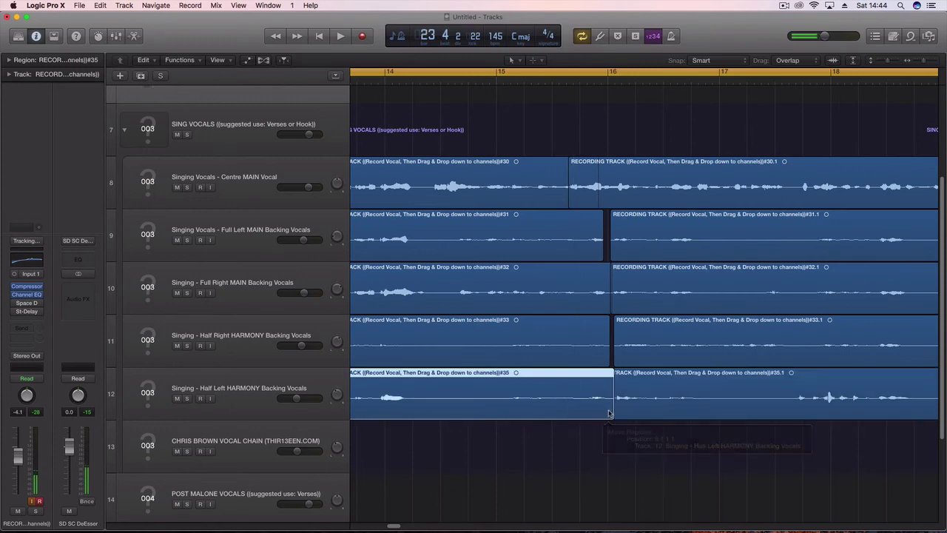
{"action": "left_click_drag", "start_coordinate": [568, 194], "coordinate": [604, 200]}
Step: Extend the second Full Left backing region back to about bar 15.7 and trim the first Half Left HARMONY region's end to about bar 15.8
{"action": "left_click_drag", "start_coordinate": [603, 255], "coordinate": [579, 253]}
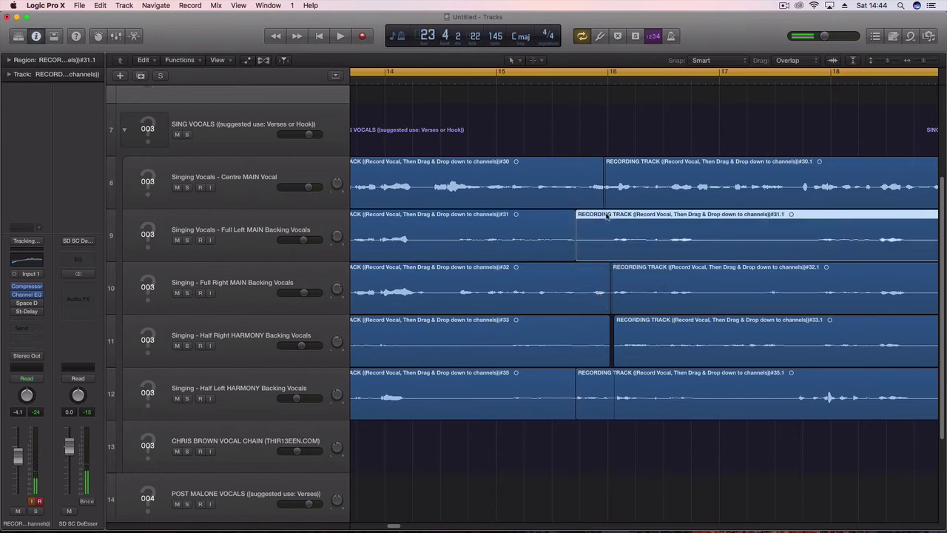
{"action": "left_click", "coordinate": [605, 350]}
{"action": "left_click", "coordinate": [570, 384]}
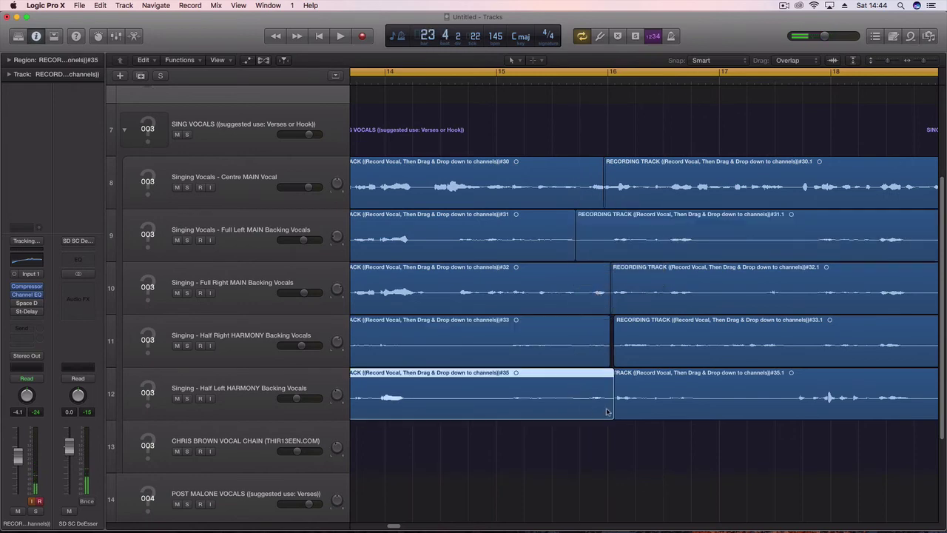
{"action": "left_click_drag", "start_coordinate": [577, 405], "coordinate": [583, 406]}
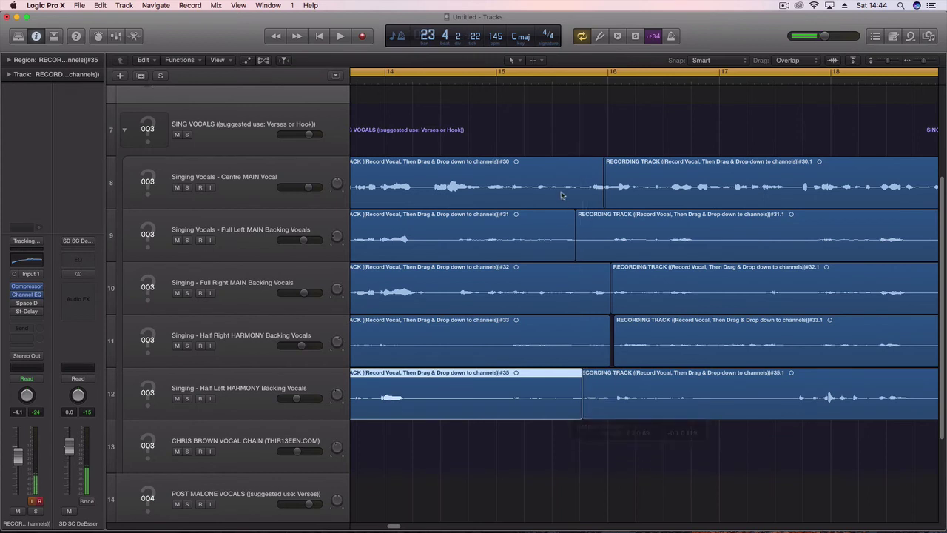
Step: Play the join and extend the second Centre MAIN Vocal region's start back to about bar 15.65, replaying it to check
{"action": "left_click", "coordinate": [495, 81]}
{"action": "key", "text": "space"}
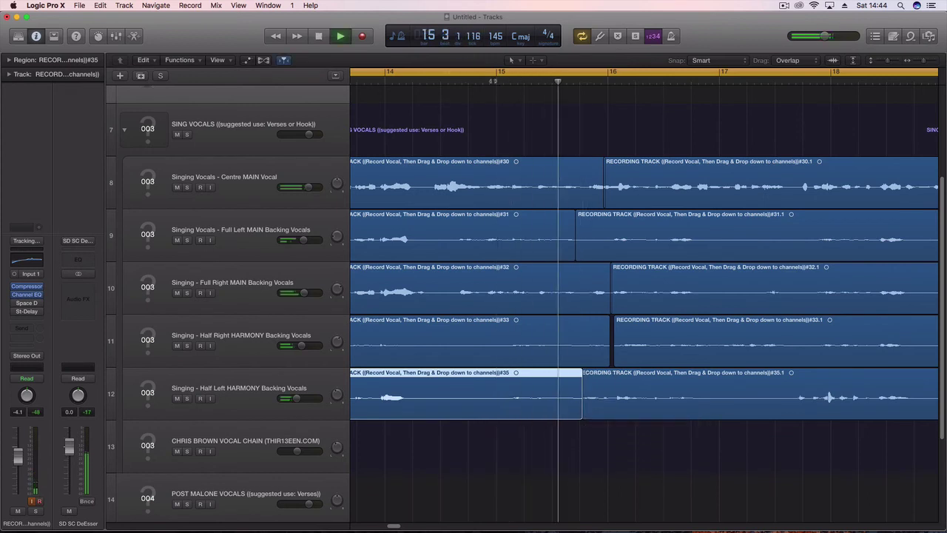
{"action": "key", "text": "space"}
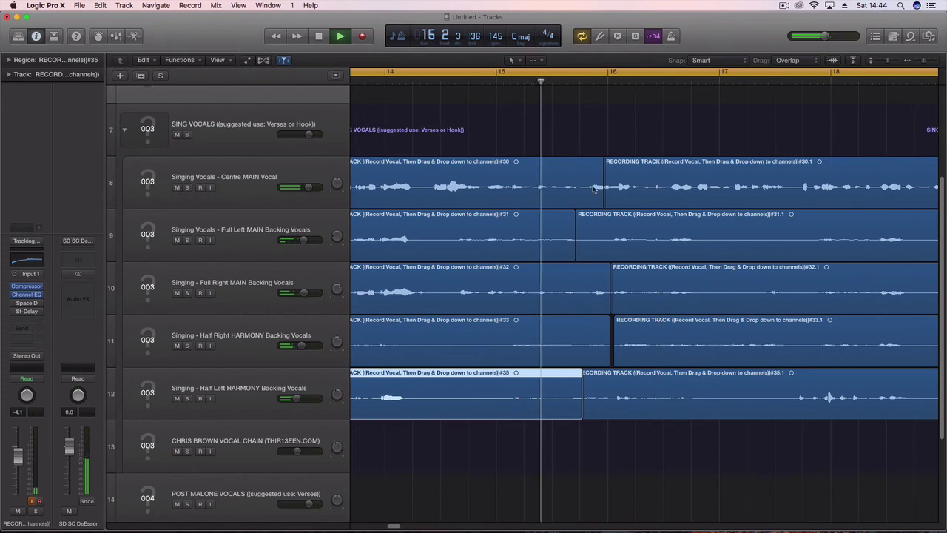
{"action": "left_click_drag", "start_coordinate": [602, 199], "coordinate": [570, 200]}
{"action": "key", "text": "space"}
{"action": "key", "text": "space"}
{"action": "key", "text": "space"}
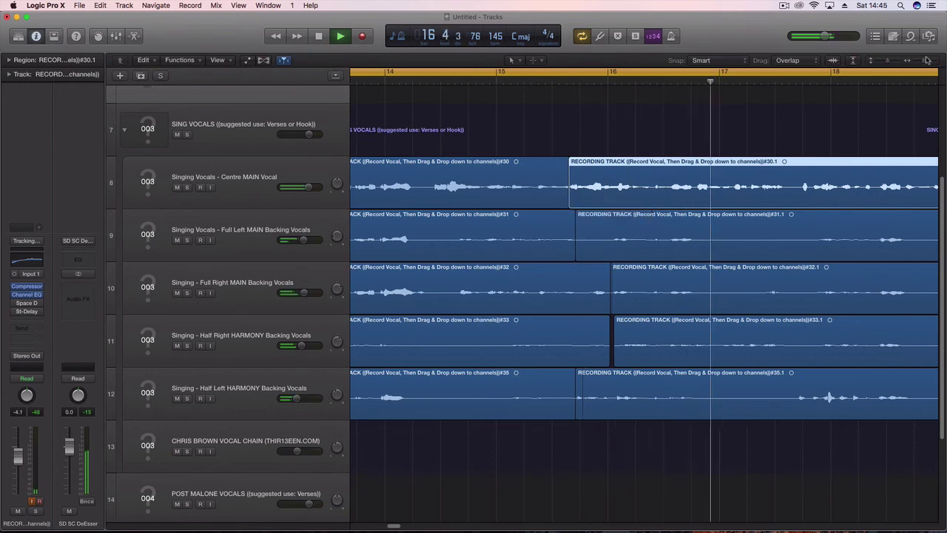
Step: Play both hook passes from just before bar 8 and turn cycle mode off
{"action": "left_click_drag", "start_coordinate": [924, 61], "coordinate": [919, 61]}
{"action": "left_click", "coordinate": [639, 403]}
{"action": "key", "text": "space"}
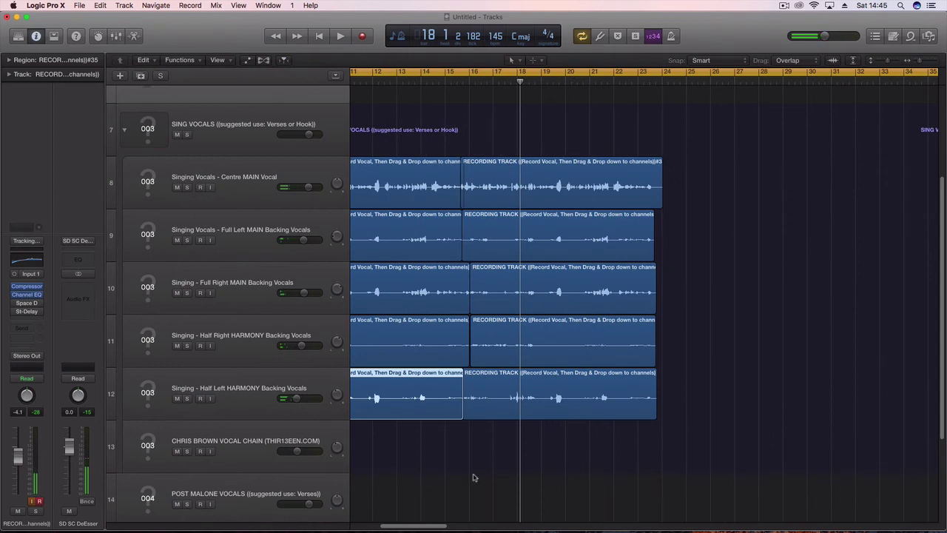
{"action": "left_click_drag", "start_coordinate": [433, 524], "coordinate": [414, 521]}
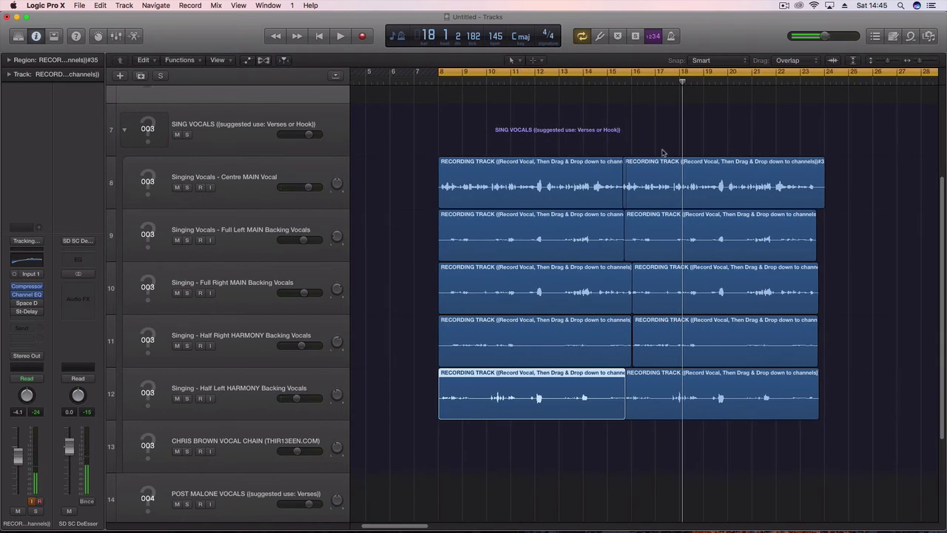
{"action": "left_click", "coordinate": [437, 79]}
{"action": "key", "text": "space"}
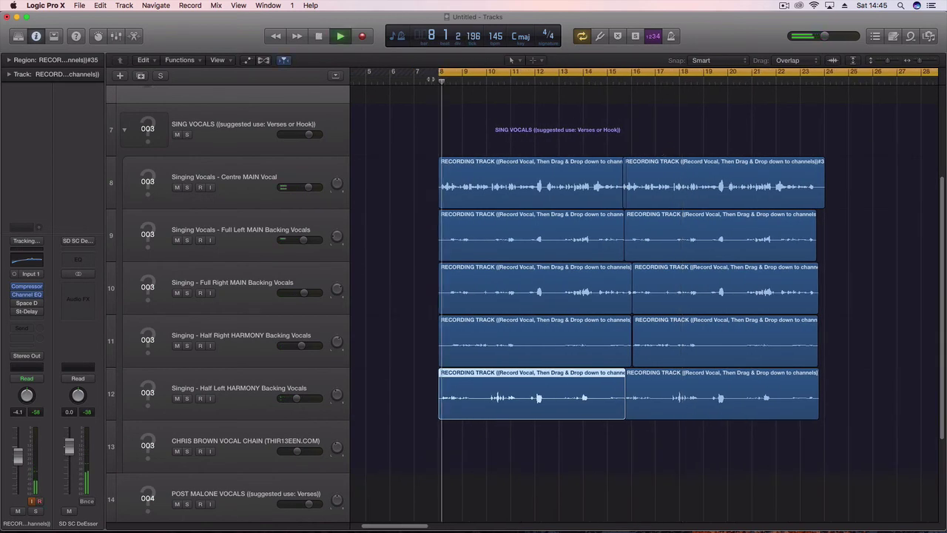
{"action": "key", "text": "space"}
{"action": "scroll", "coordinate": [437, 172], "scroll_direction": "up", "scroll_amount": 1}
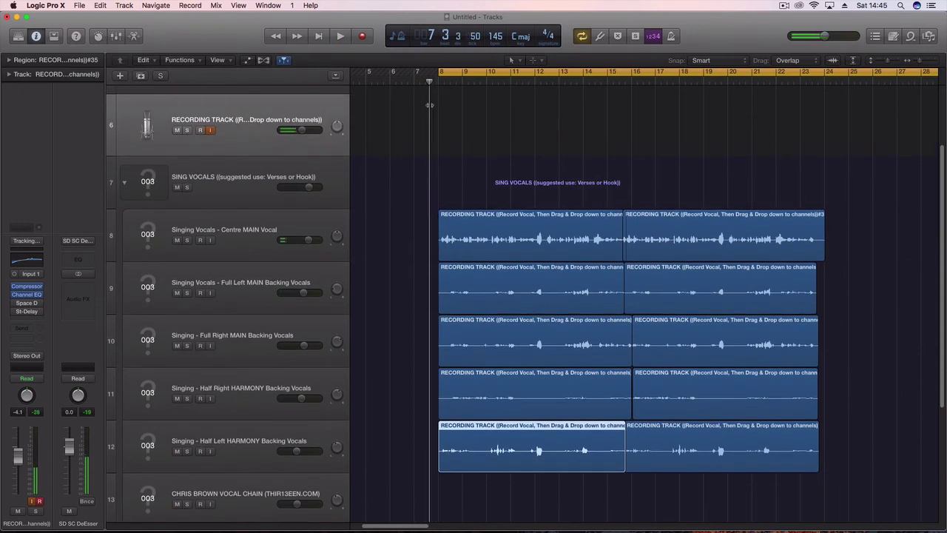
{"action": "key", "text": "space"}
{"action": "left_click", "coordinate": [450, 75]}
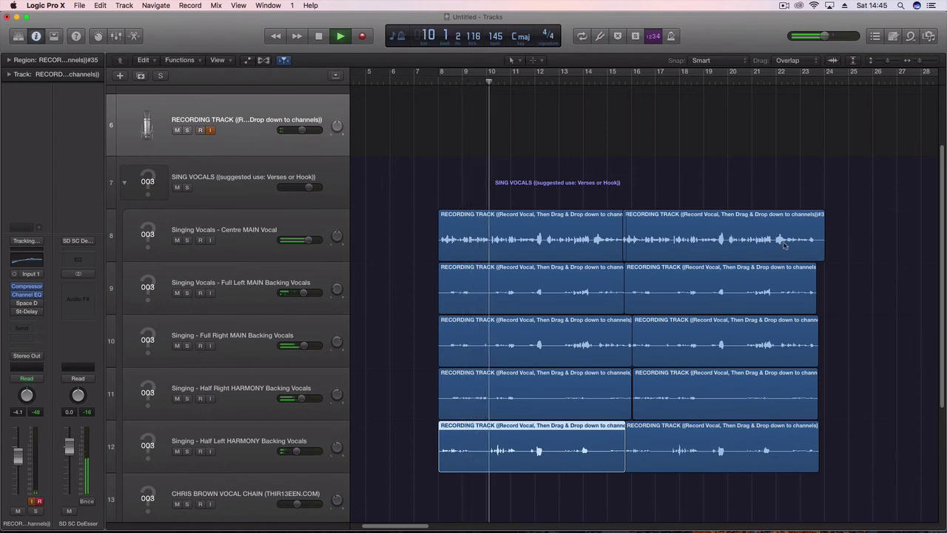
Step: Trim the second Centre MAIN Vocal region's end to about bar 23.7 and slightly raise the Half Left HARMONY track's volume
{"action": "left_click_drag", "start_coordinate": [823, 251], "coordinate": [818, 252]}
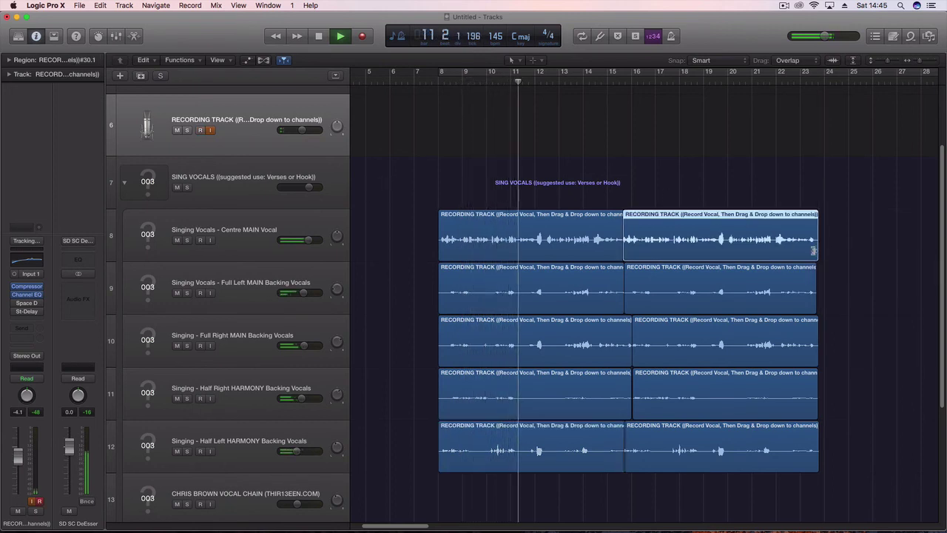
{"action": "left_click_drag", "start_coordinate": [298, 451], "coordinate": [299, 452]}
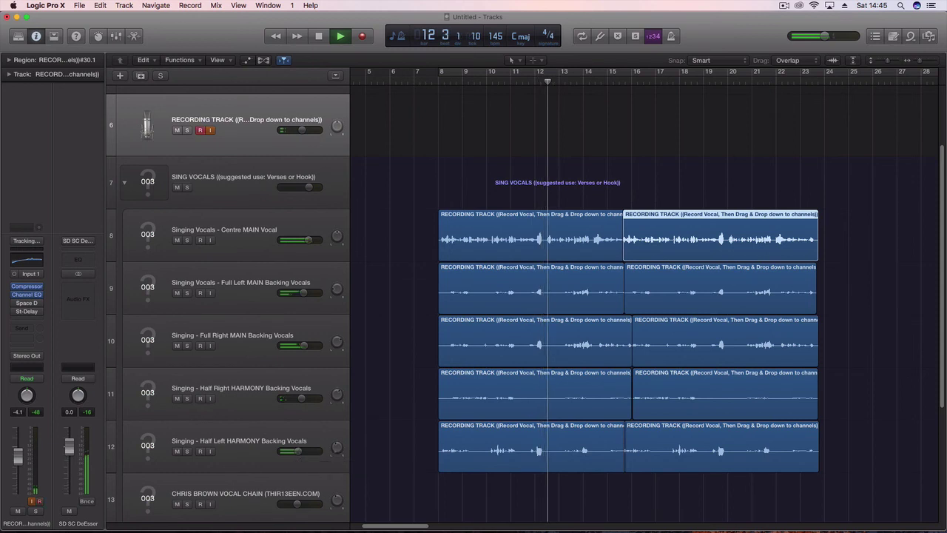
{"action": "left_click", "coordinate": [336, 448]}
{"action": "left_click", "coordinate": [317, 452]}
{"action": "left_click", "coordinate": [319, 452]}
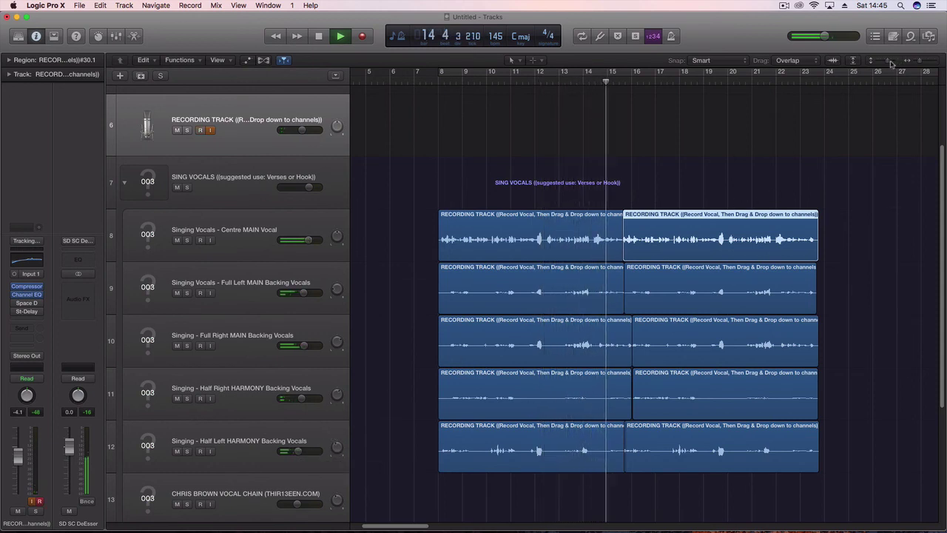
Step: Listen to the rest of the second hook pass across all vocal tracks and stop playback just past its end
{"action": "left_click", "coordinate": [917, 63]}
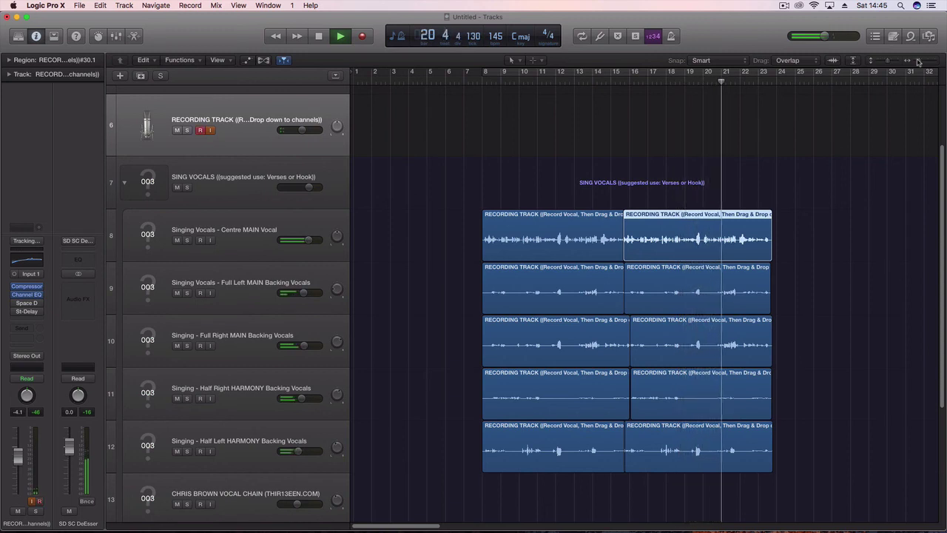
{"action": "left_click_drag", "start_coordinate": [922, 61], "coordinate": [887, 60]}
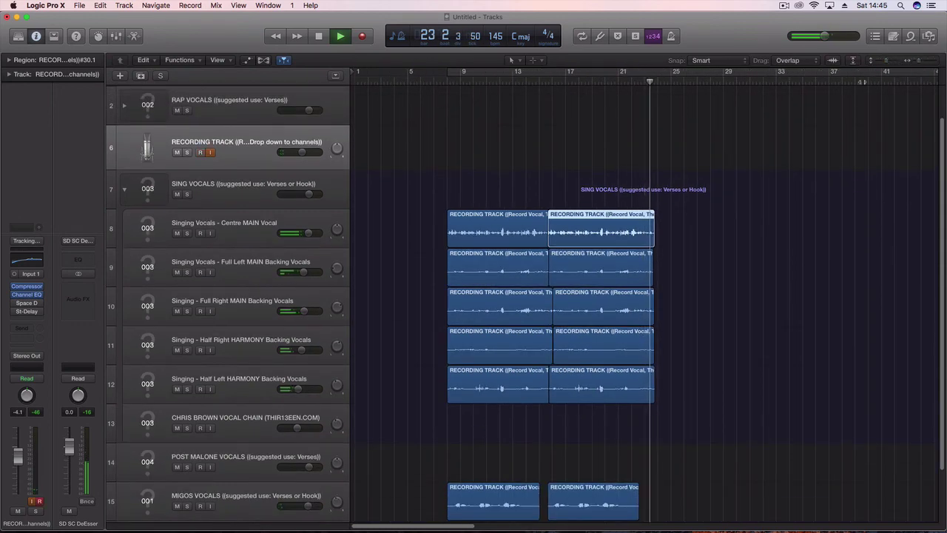
{"action": "scroll", "coordinate": [624, 205], "scroll_direction": "down", "scroll_amount": 3}
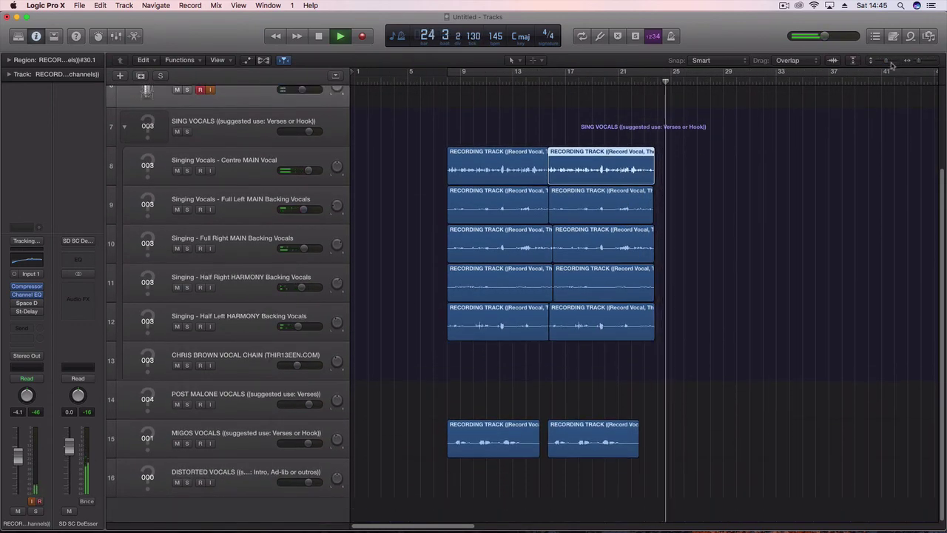
{"action": "mouse_move", "coordinate": [886, 61]}
{"action": "left_mouse_down"}
{"action": "mouse_move", "coordinate": [920, 61]}
{"action": "mouse_move", "coordinate": [885, 61]}
{"action": "left_mouse_up"}
{"action": "key", "text": "space"}
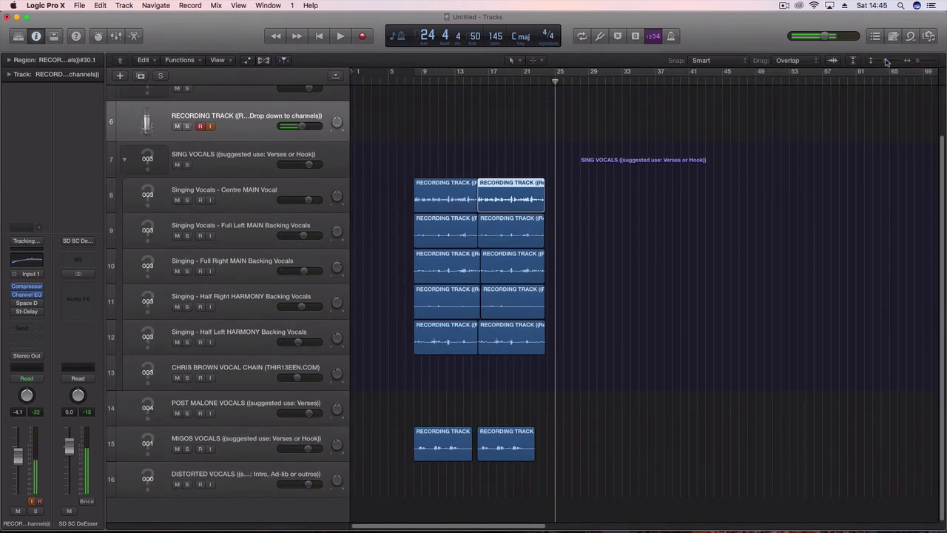